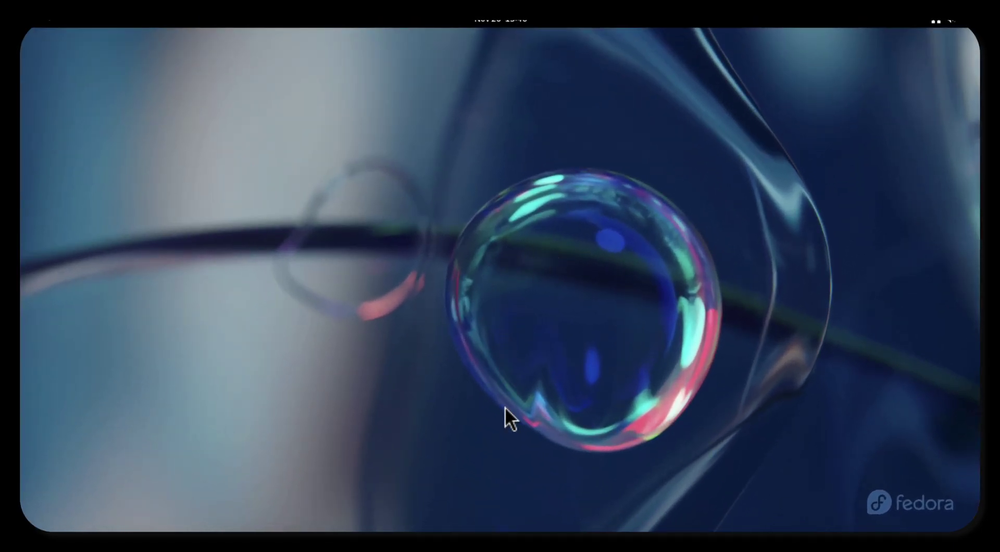
# Bring up the Activities overview from the top-left hot corner.
pyautogui.moveTo(30, 23)
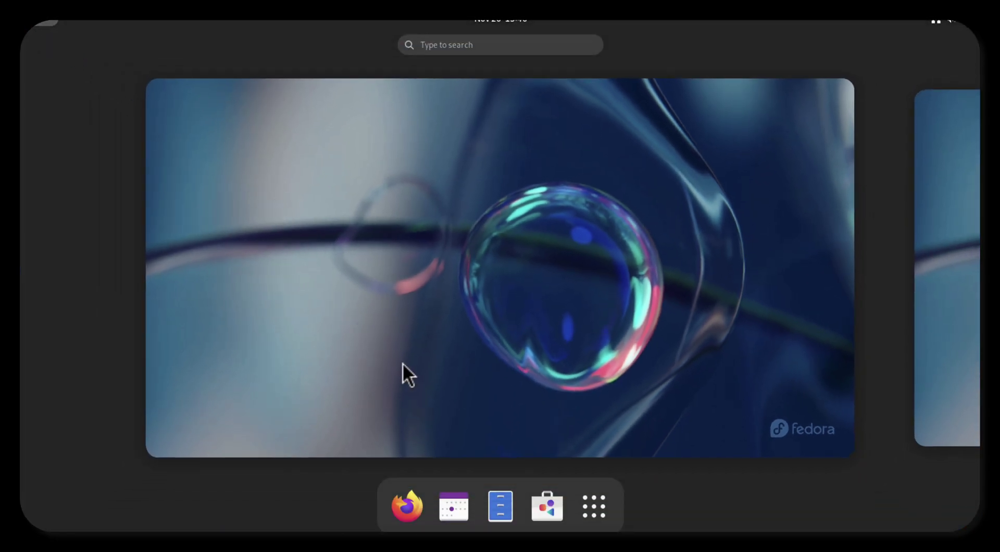
# Launch GNOME Software, go to Updates and start downloading the pending updates.
pyautogui.click(554, 498)
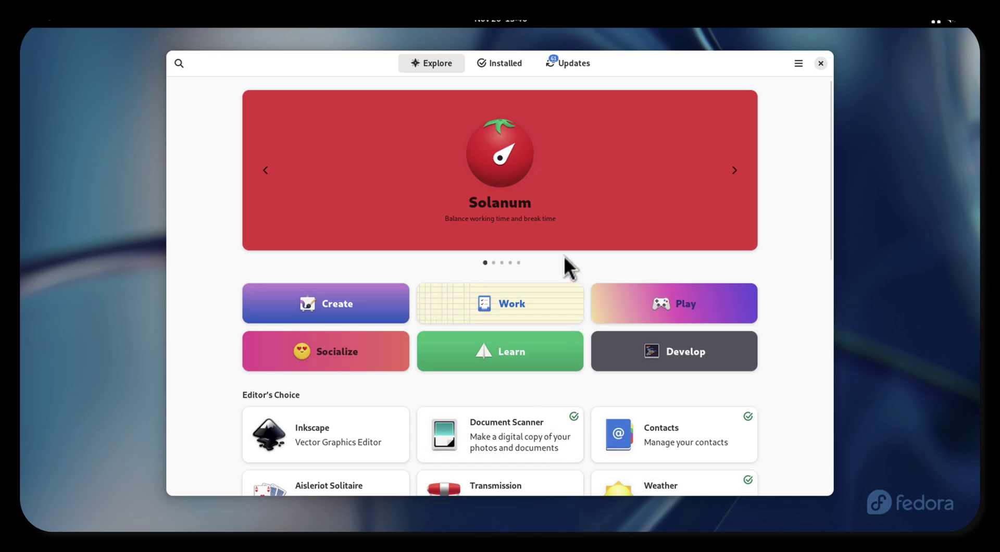
pyautogui.click(558, 58)
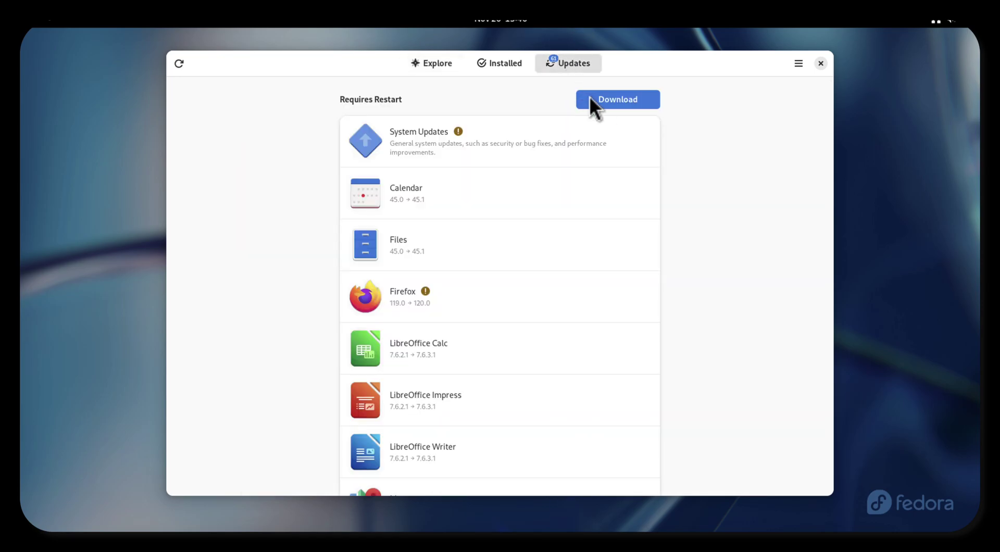
pyautogui.click(610, 100)
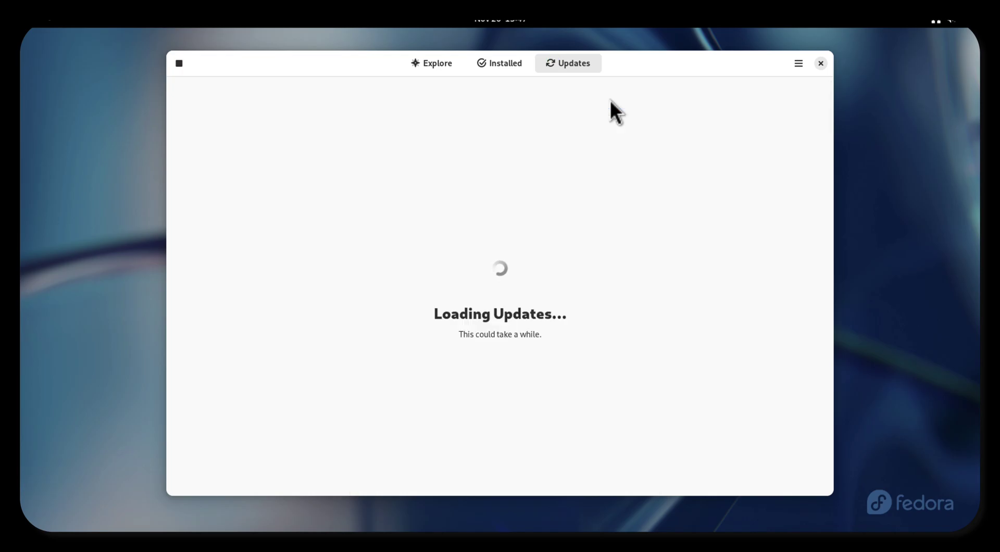
# Restart to install the updates, then sign back into the user account with its password.
pyautogui.click(610, 100)
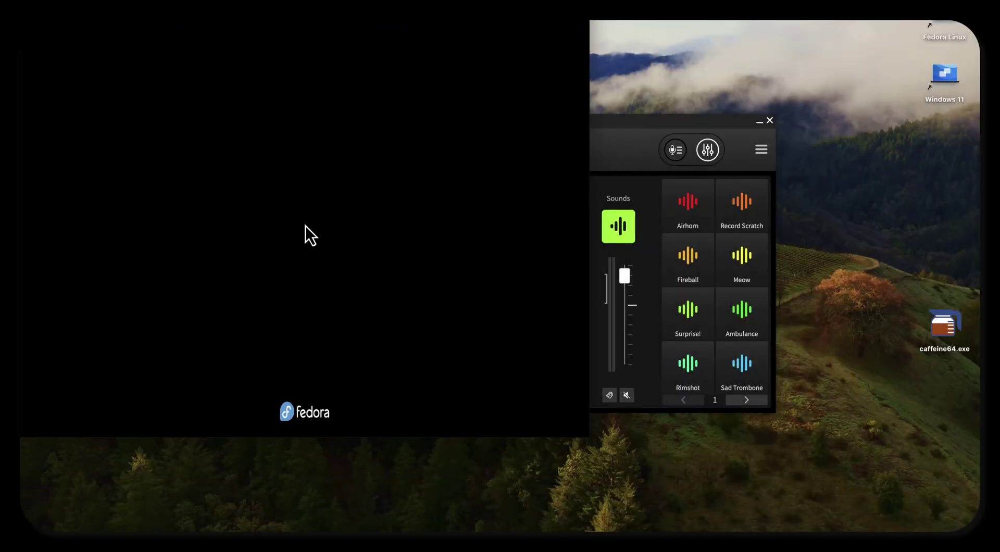
pyautogui.click(648, 127)
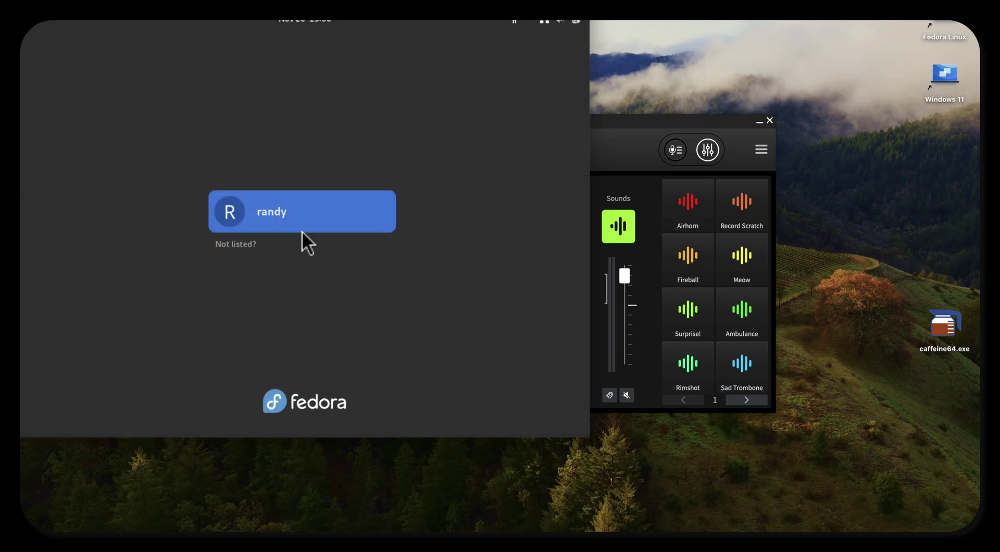
pyautogui.click(301, 230)
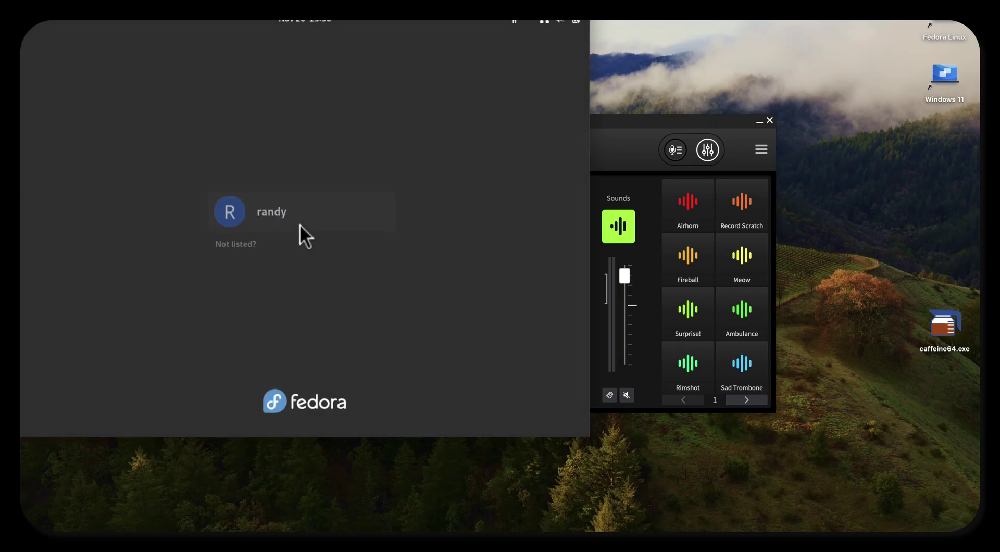
pyautogui.write('********')
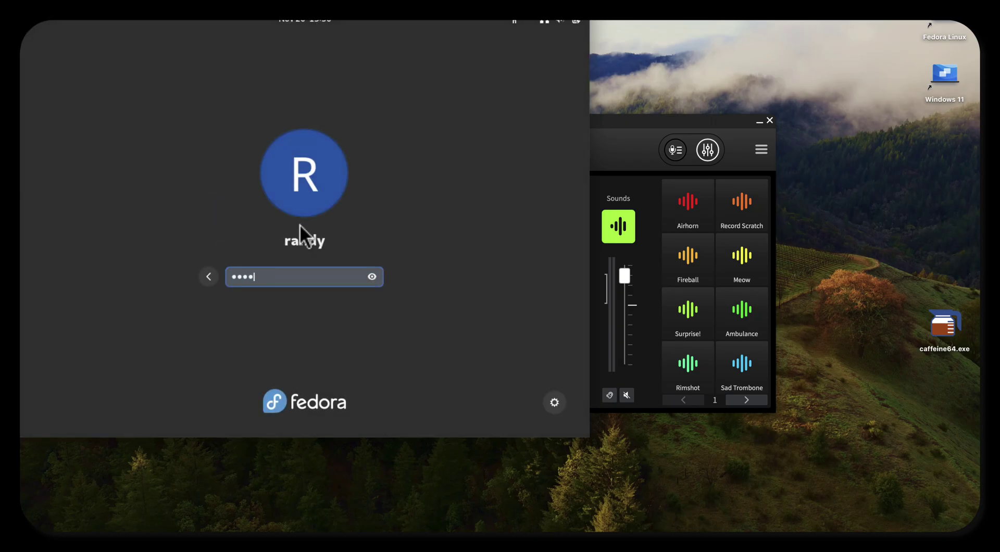
pyautogui.press('Return')
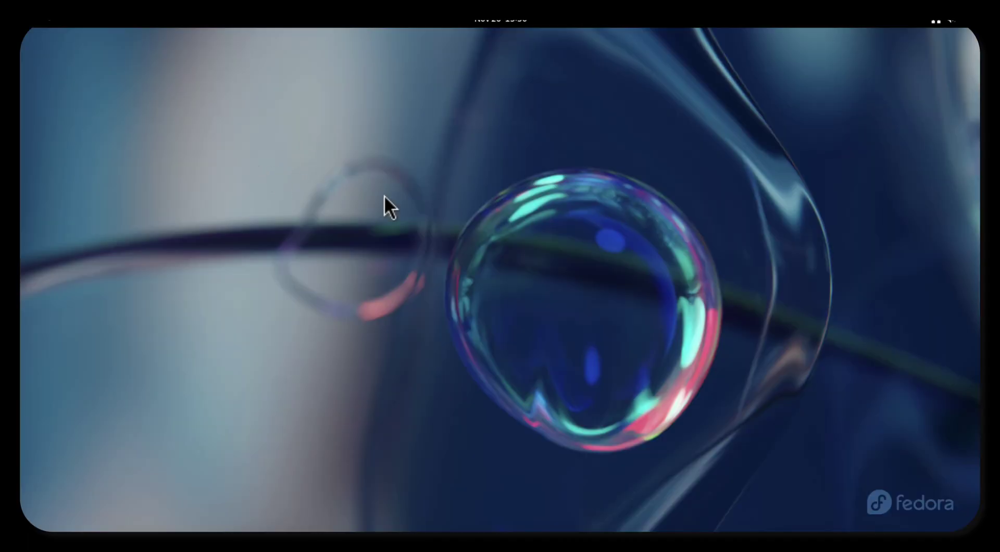
# Dismiss the 'Software Updates Installed' notice, open Activities and switch between workspaces.
pyautogui.moveTo(482, 58)
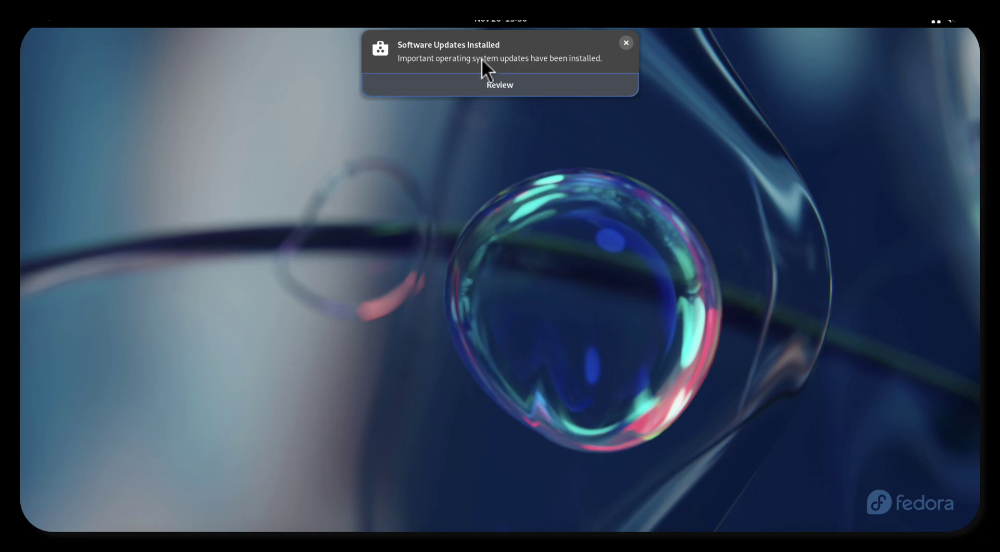
pyautogui.click(625, 43)
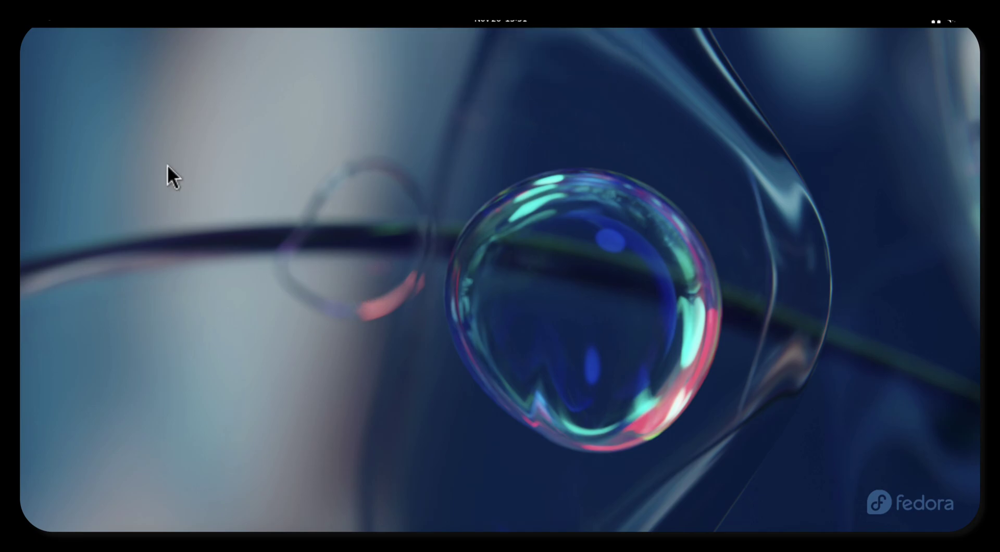
pyautogui.click(39, 21)
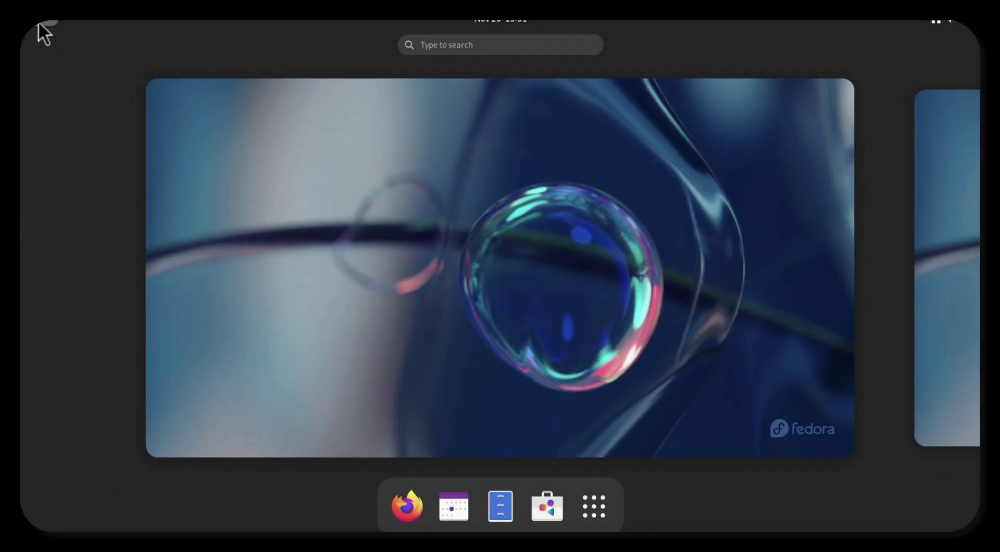
pyautogui.press('super+Page_Down')
pyautogui.press('super+Page_Up')
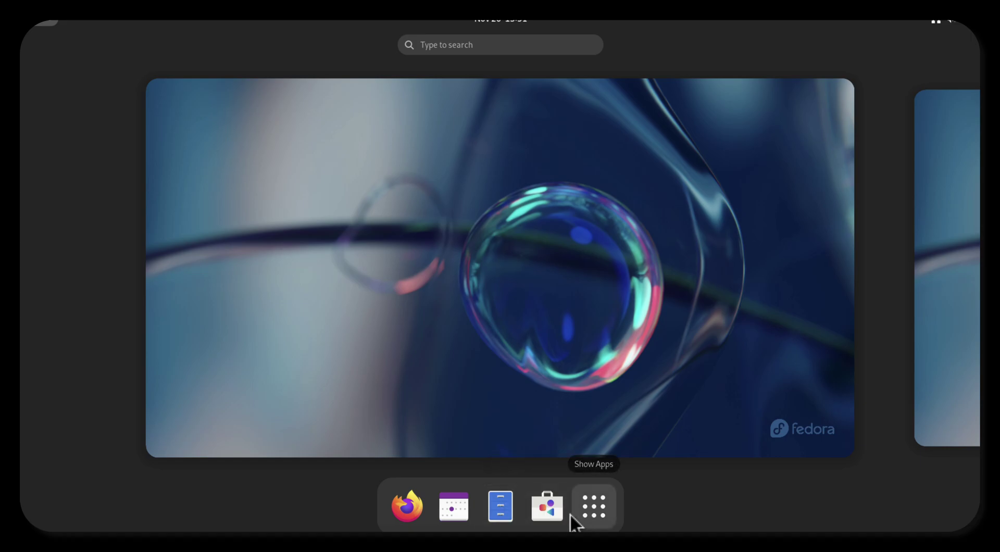
# In Files, show Home as a detailed list and move Downloads into Desktop.
pyautogui.click(503, 518)
pyautogui.click(715, 109)
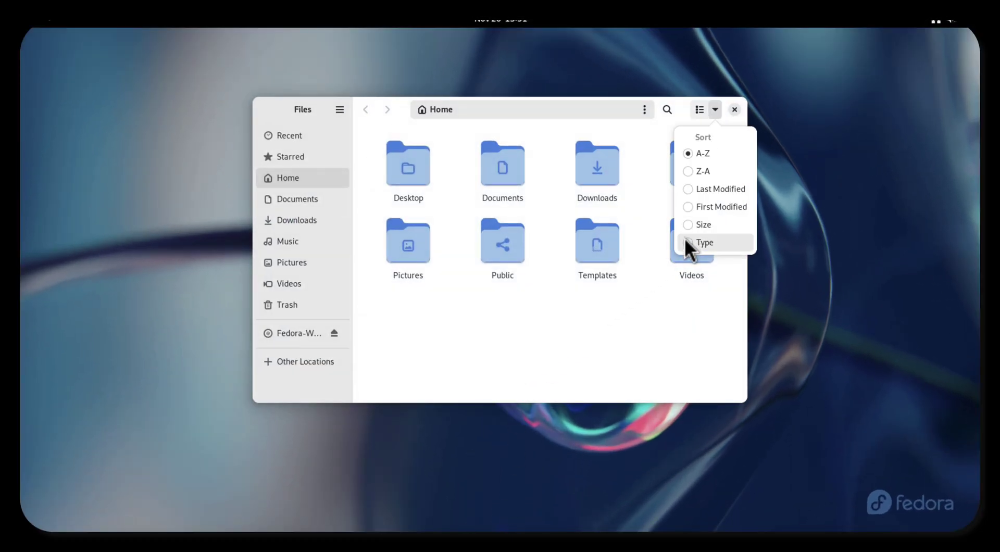
pyautogui.click(706, 115)
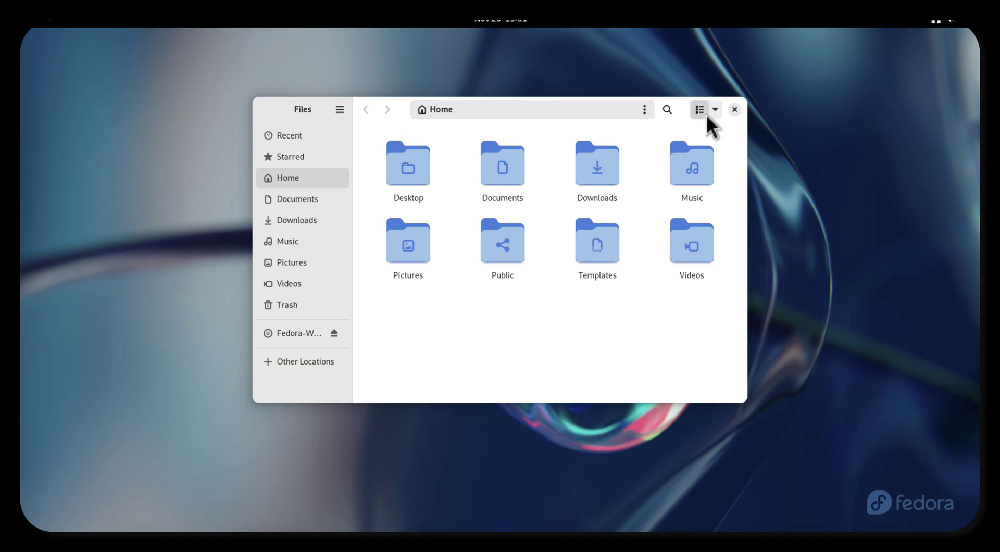
pyautogui.click(707, 114)
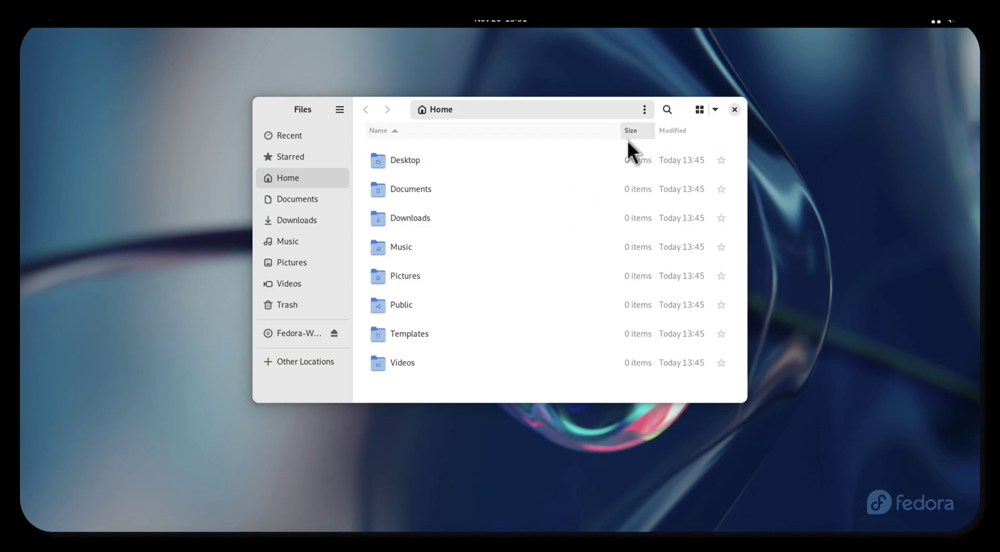
pyautogui.moveTo(563, 160)
pyautogui.mouseDown()
pyautogui.moveTo(548, 205)
pyautogui.moveTo(561, 156)
pyautogui.mouseUp()
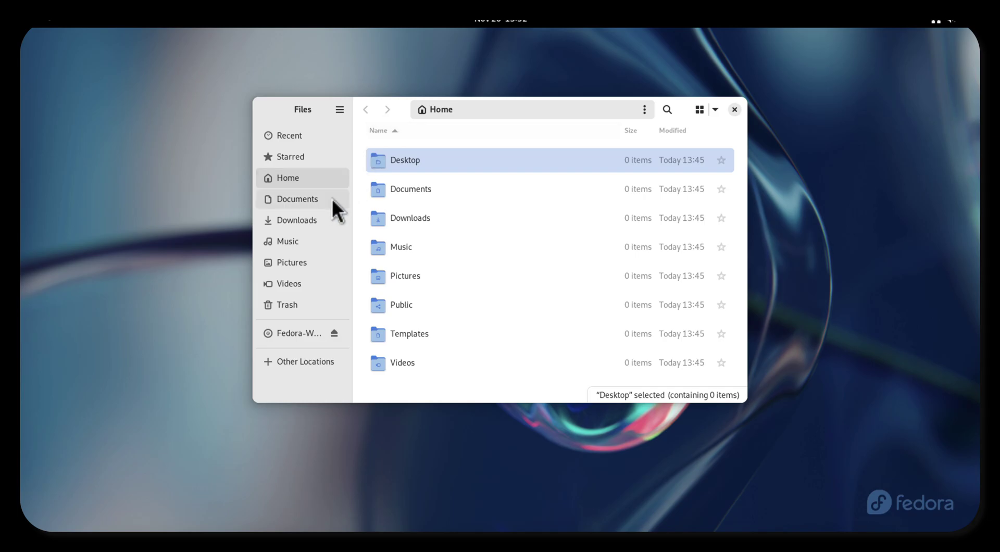
pyautogui.moveTo(388, 227); pyautogui.dragTo(414, 198)
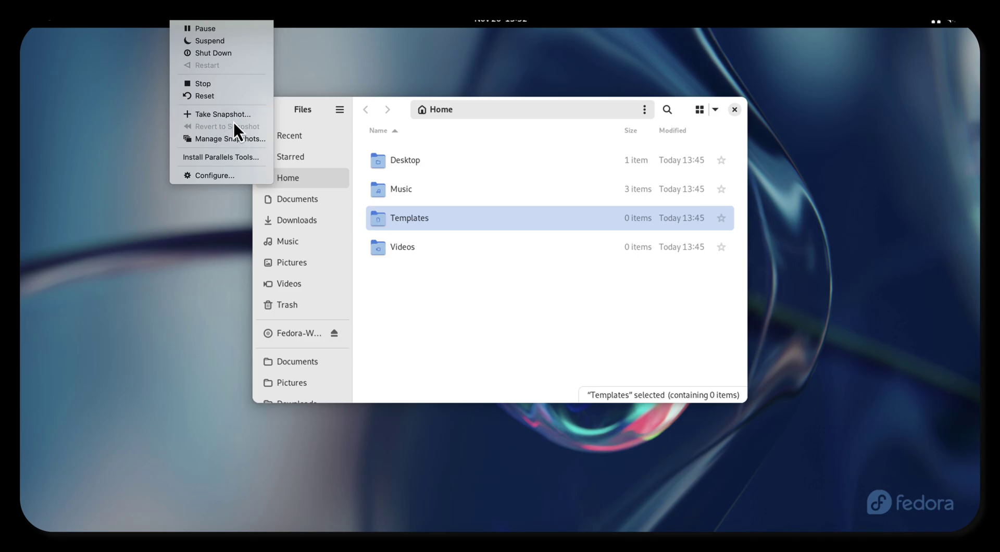
# Eject the virtual install DVD and close the Files window.
pyautogui.click(255, 137)
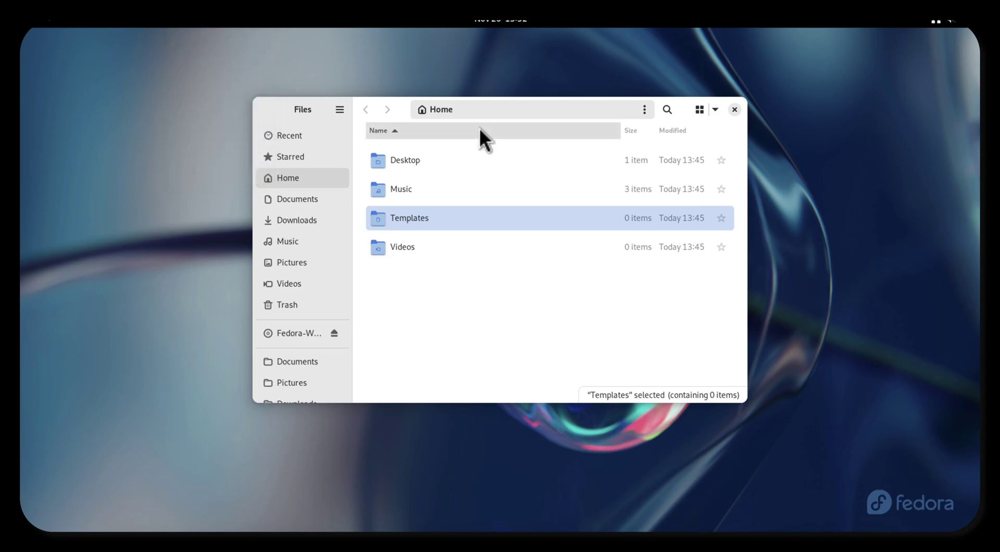
pyautogui.click(334, 333)
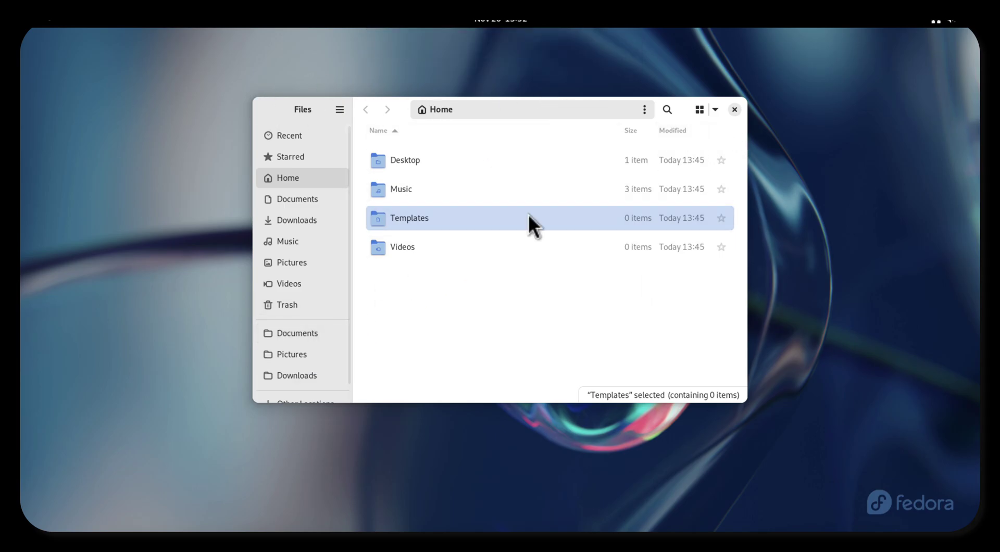
pyautogui.click(735, 110)
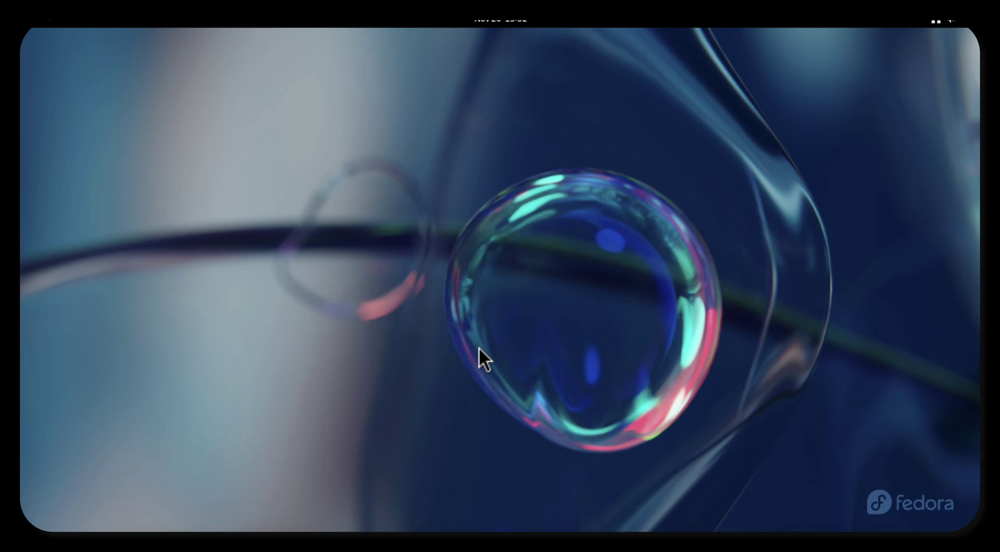
# Launch Firefox and skip the default-browser, phone-sync and add-ons onboarding steps.
pyautogui.click(42, 23)
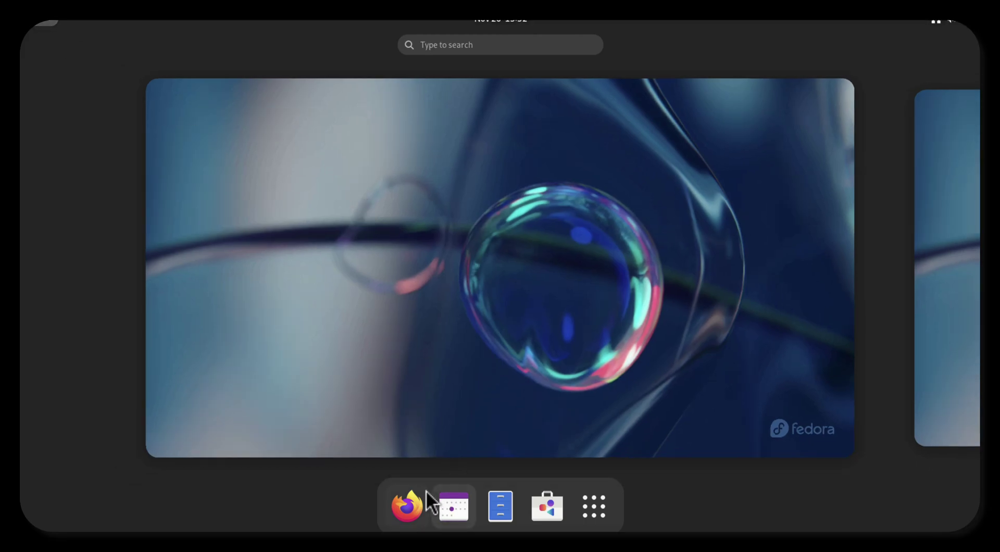
pyautogui.click(423, 496)
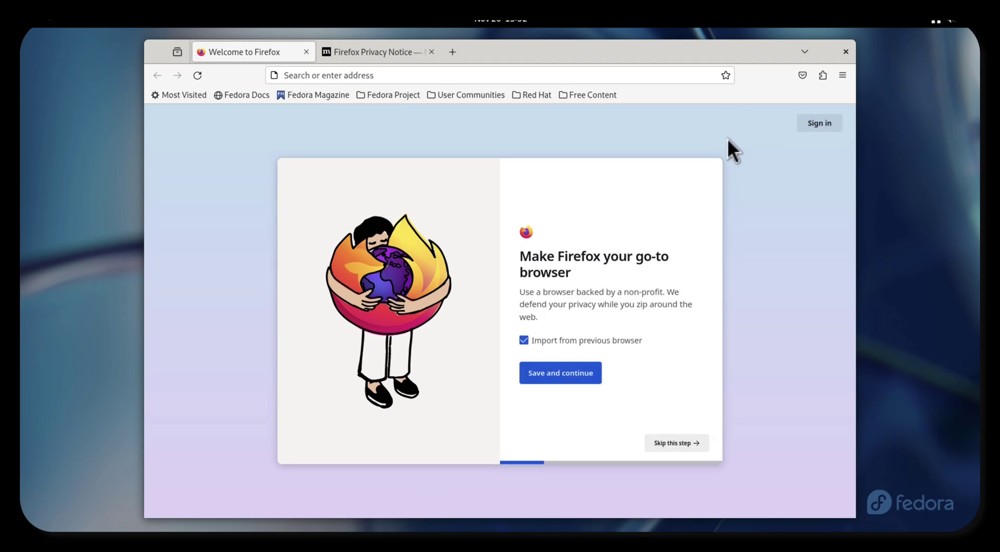
pyautogui.click(668, 448)
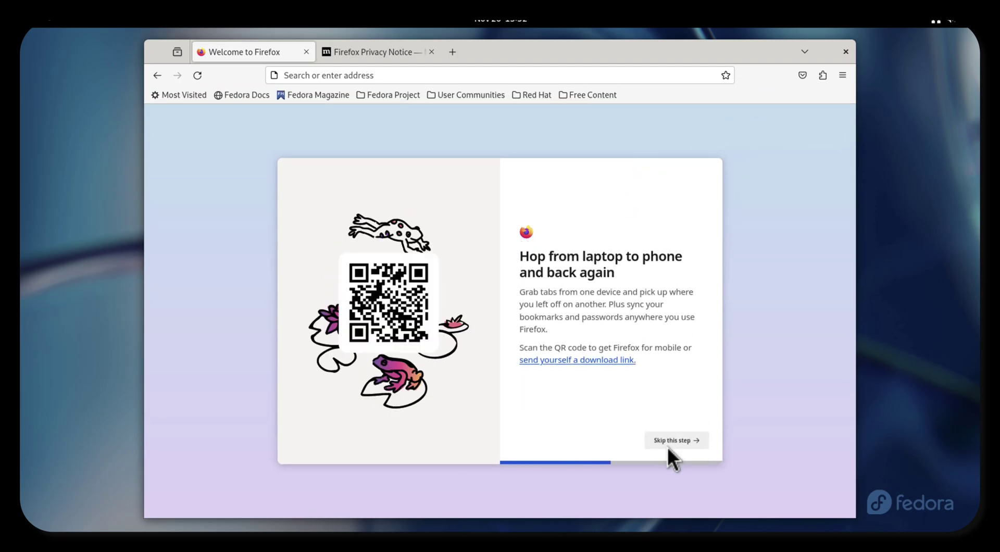
pyautogui.click(669, 447)
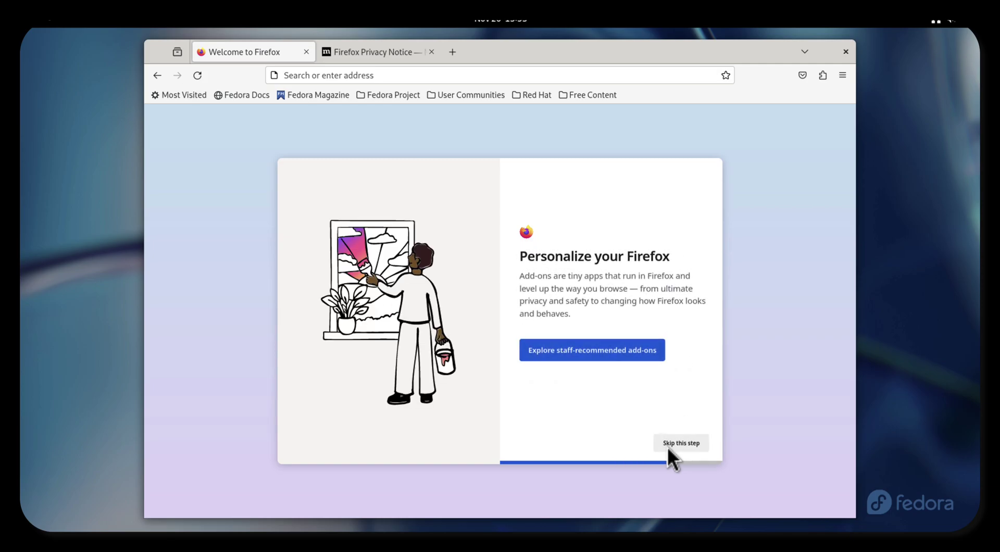
pyautogui.click(668, 447)
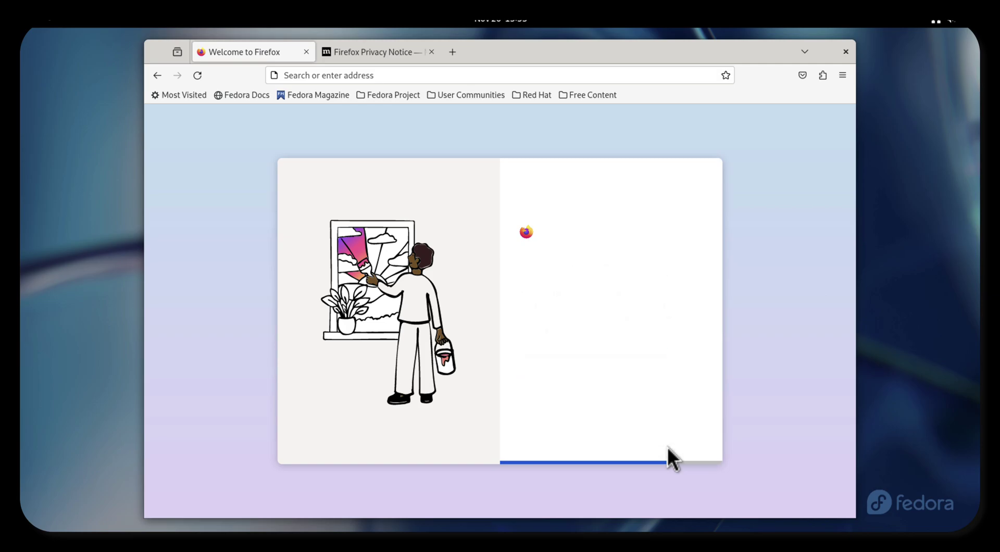
# Sign in to the Mozilla account with the account e-mail and password, and save the login.
pyautogui.click(842, 75)
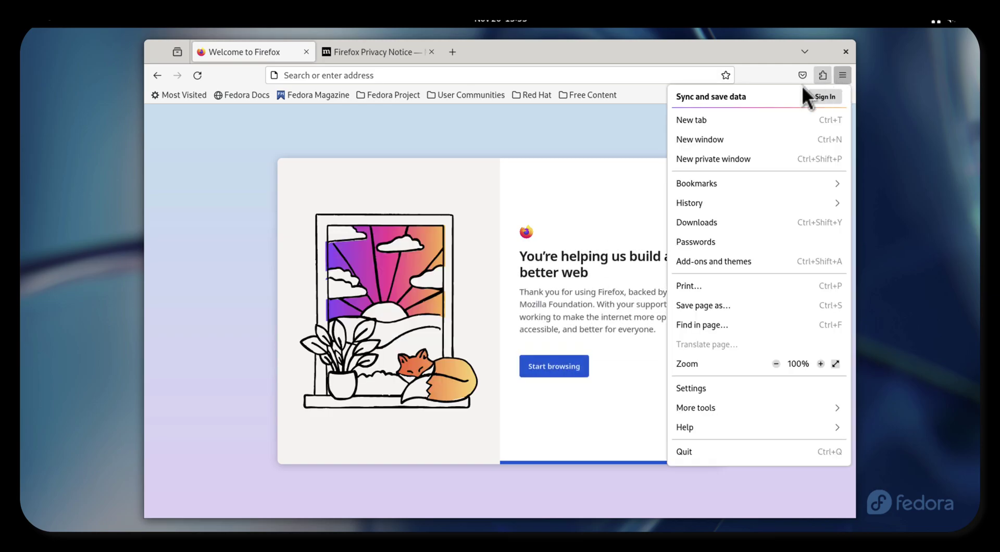
pyautogui.click(830, 99)
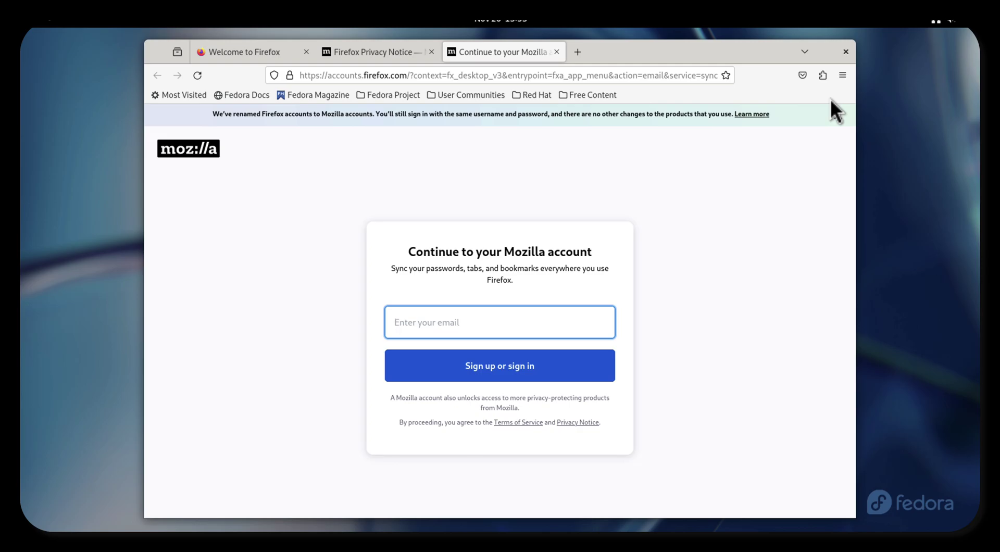
pyautogui.press('Return')
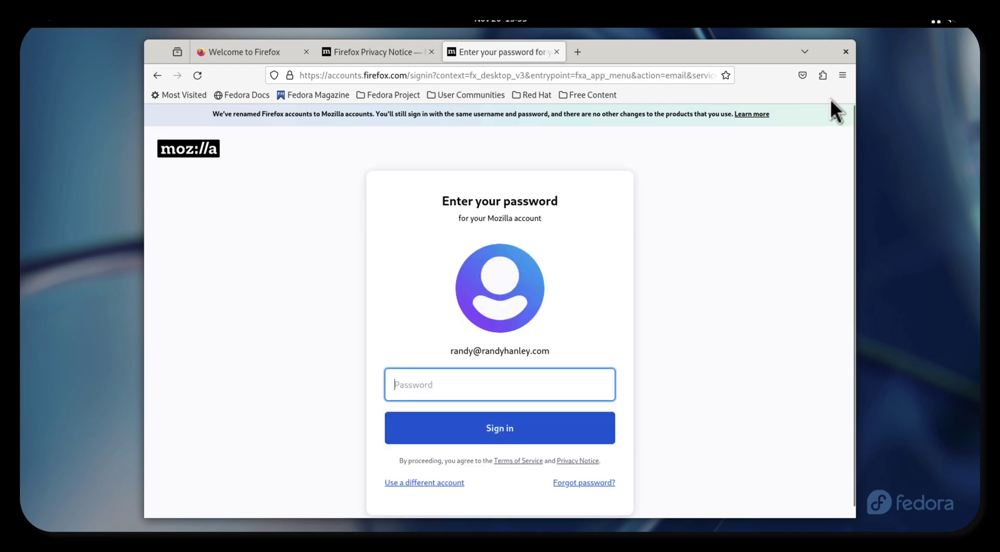
pyautogui.write('********')
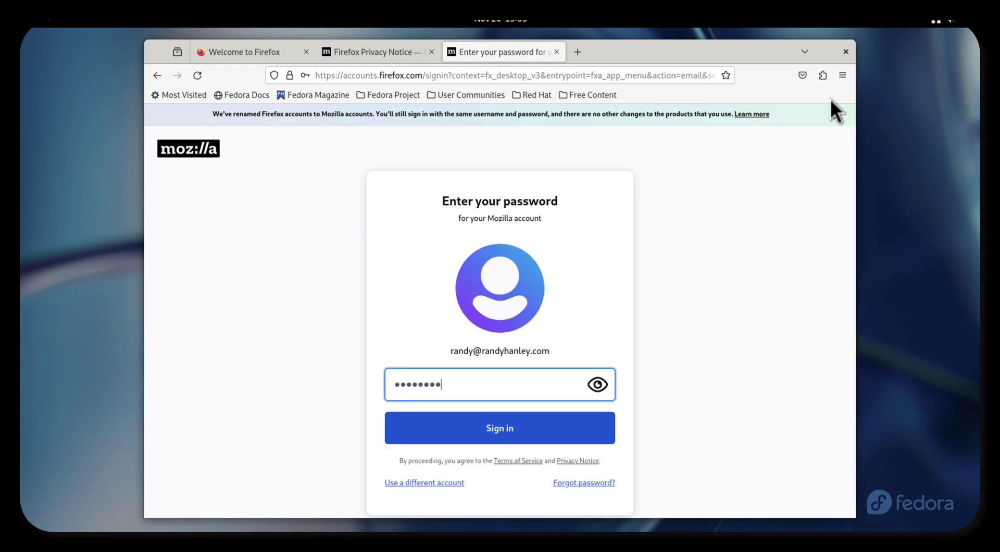
pyautogui.write('********')
pyautogui.press('Return')
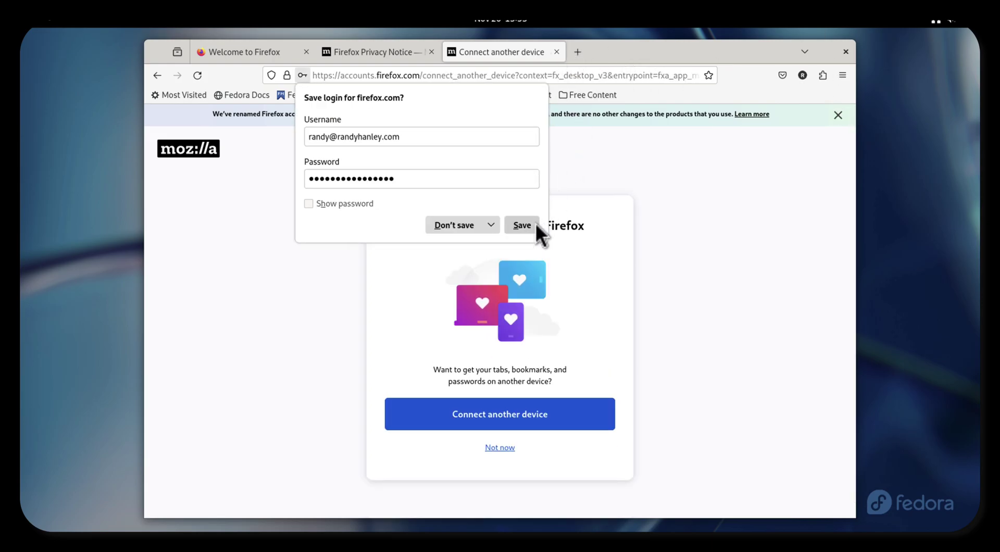
pyautogui.click(534, 225)
# Allow browser notifications and close the DownloadHelper, Privacy Notice, Welcome and Bitwarden tabs and sidebar.
pyautogui.click(556, 51)
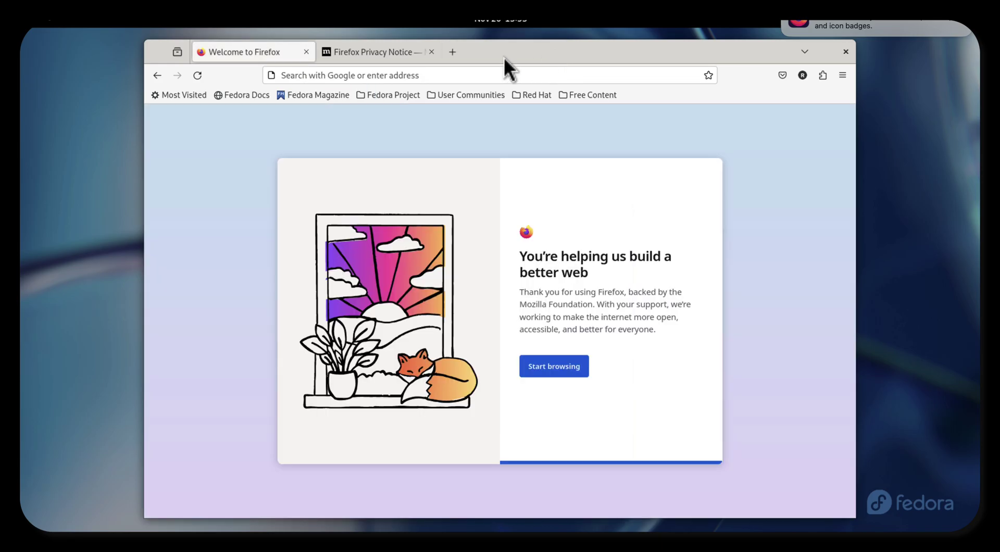
pyautogui.click(940, 26)
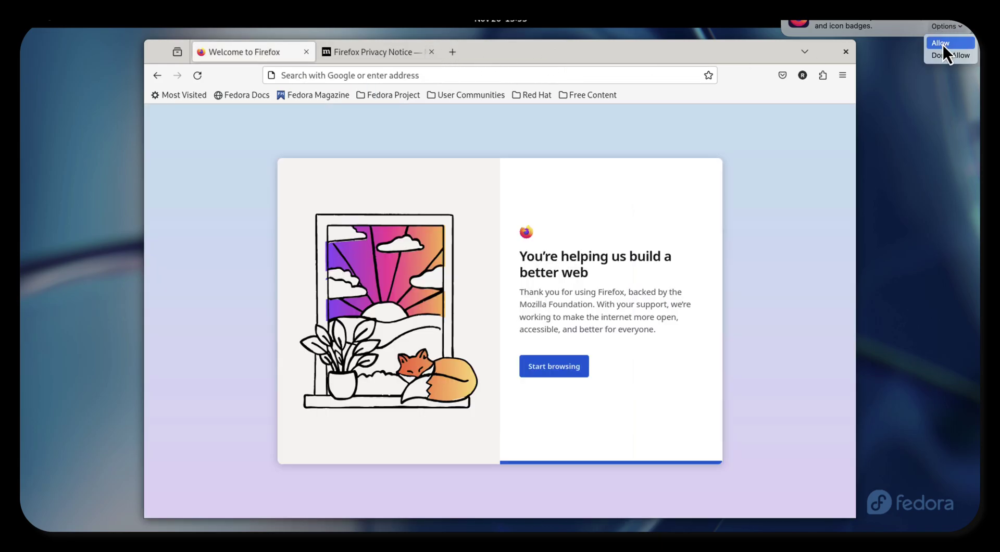
pyautogui.click(943, 45)
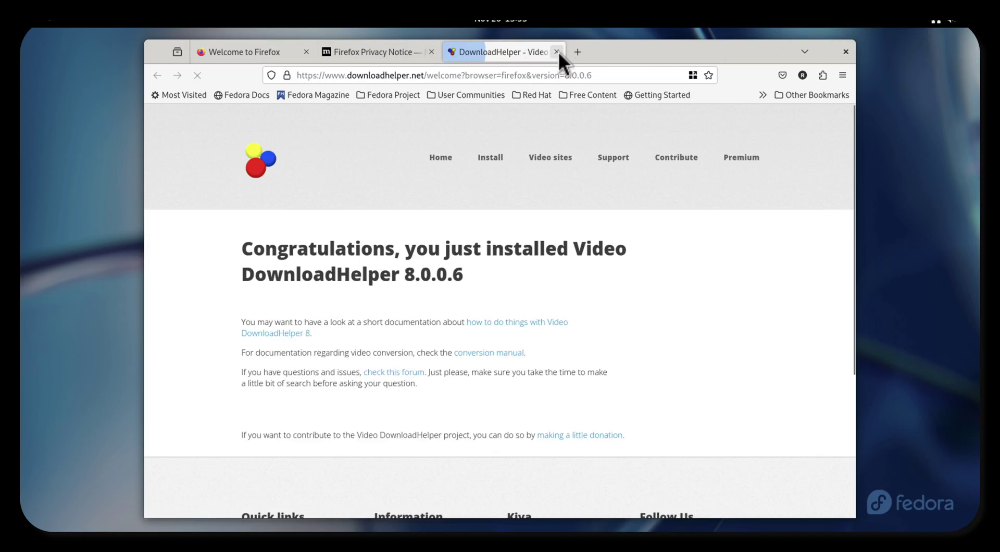
pyautogui.click(557, 52)
pyautogui.click(432, 53)
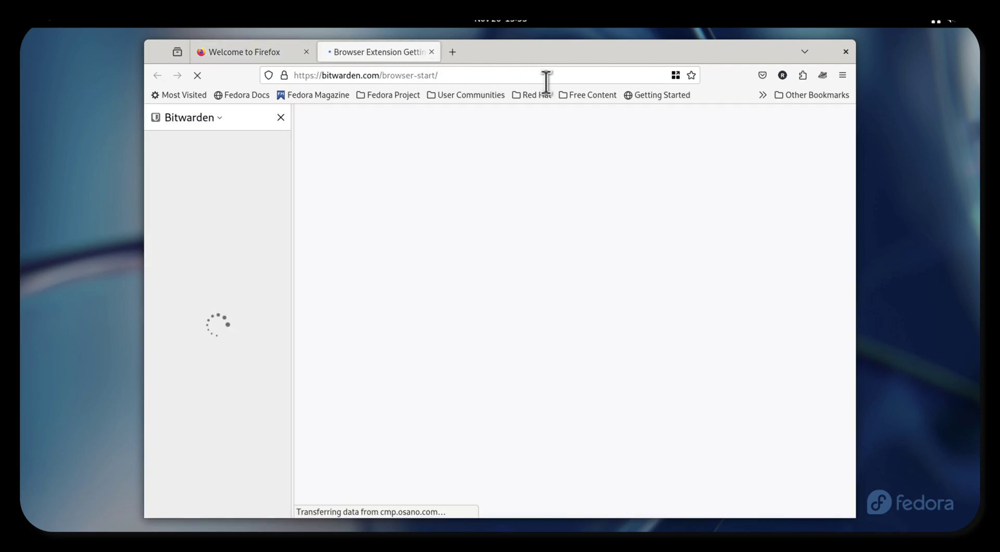
pyautogui.click(281, 117)
pyautogui.click(307, 52)
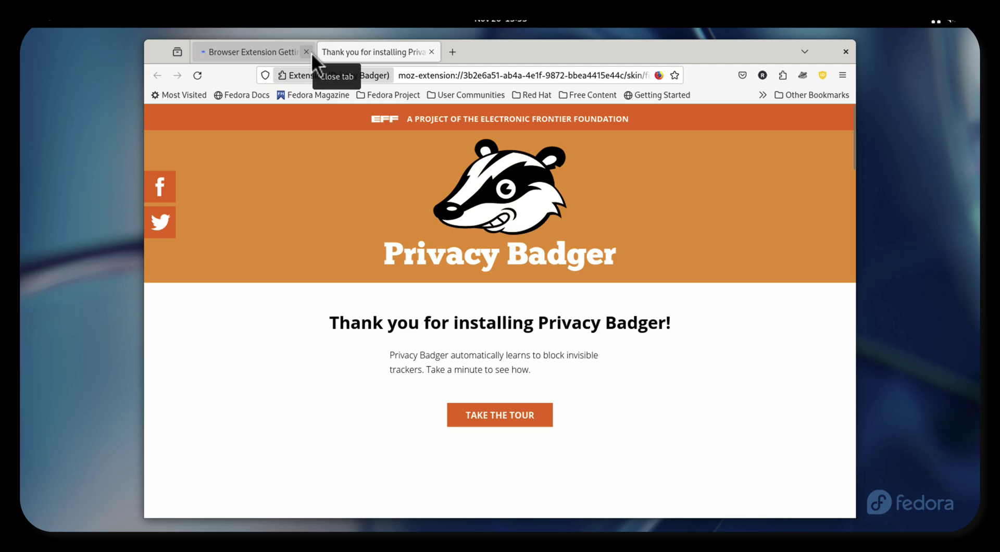
pyautogui.click(310, 53)
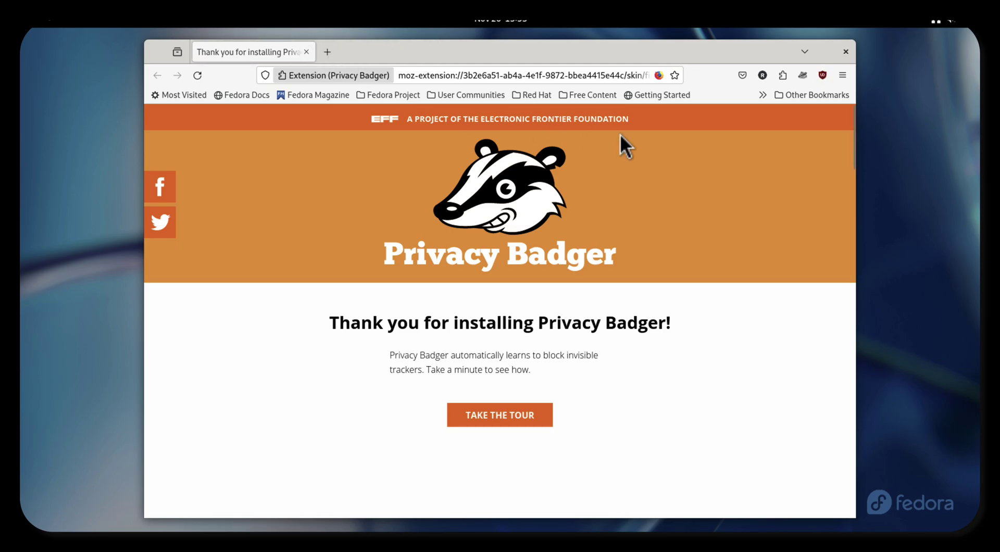
# Remove Pocket from the toolbar, leaving the Fedora Magazine bookmark unchanged.
pyautogui.rightClick(745, 75)
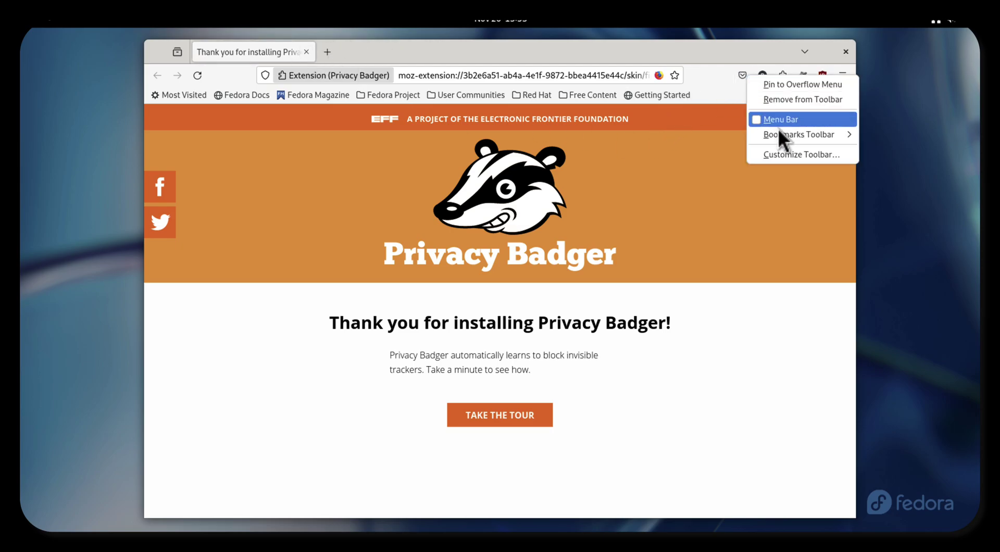
pyautogui.click(790, 100)
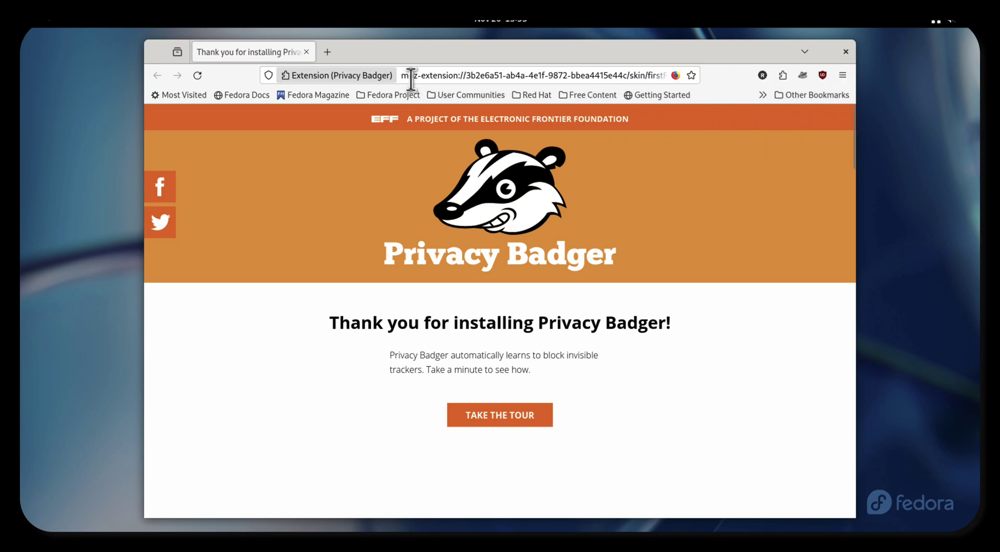
pyautogui.rightClick(312, 96)
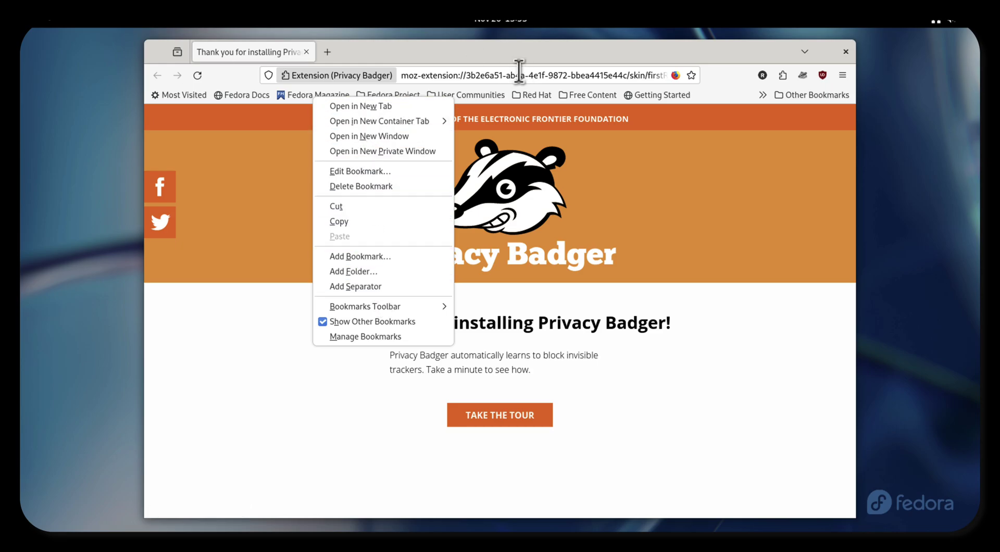
pyautogui.press('Escape')
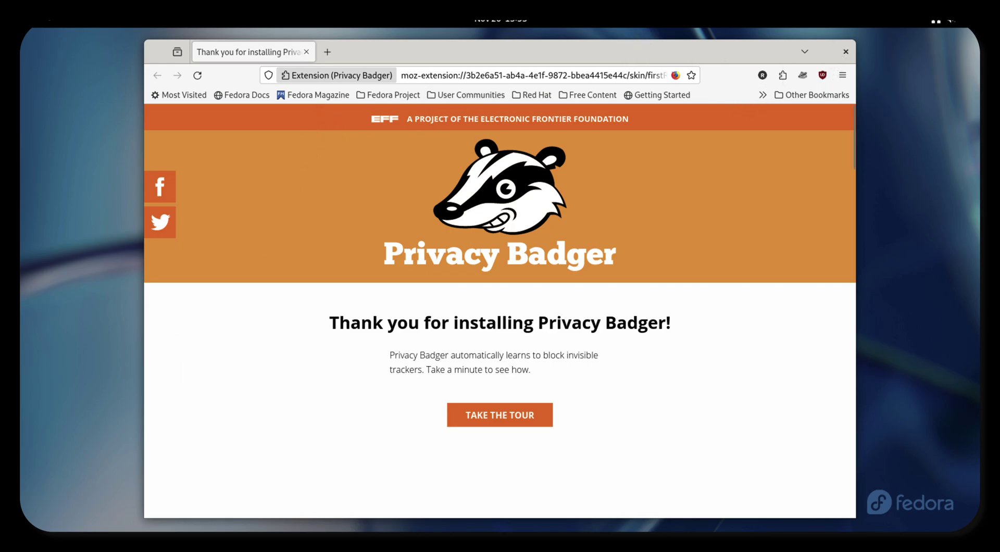
pyautogui.moveTo(36, 20)
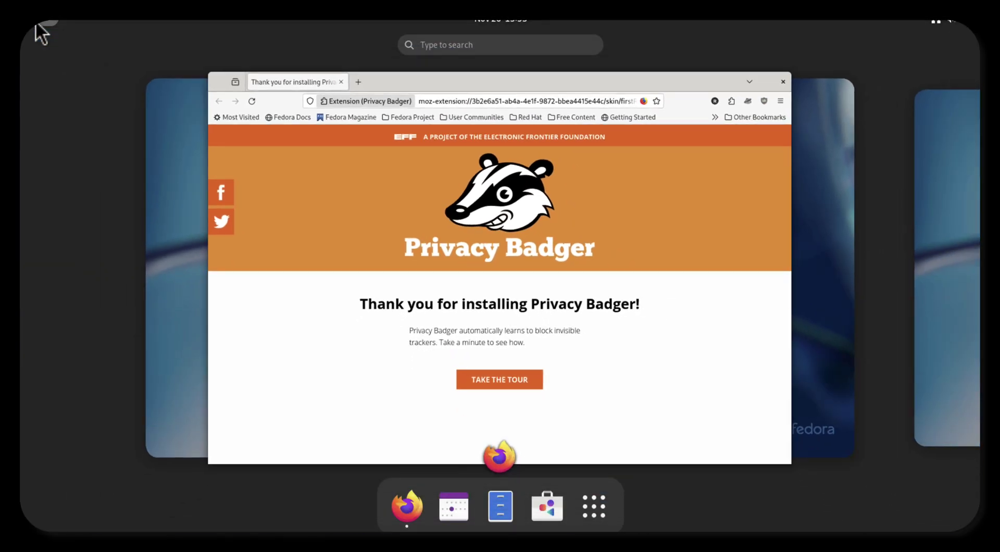
# Maximize GNOME Software on its Explore page, then bring Firefox back to the front.
pyautogui.click(449, 239)
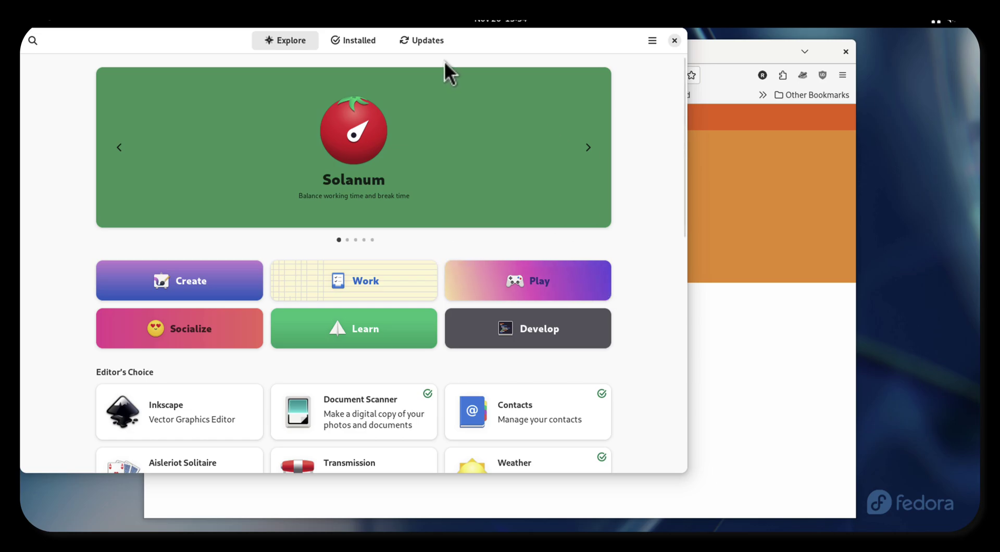
pyautogui.doubleClick(523, 34)
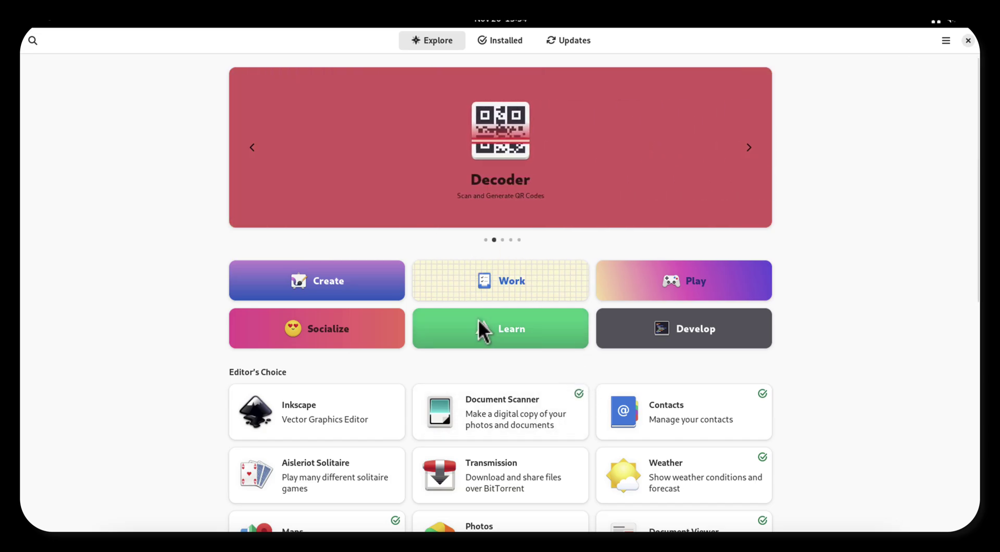
pyautogui.moveTo(43, 19)
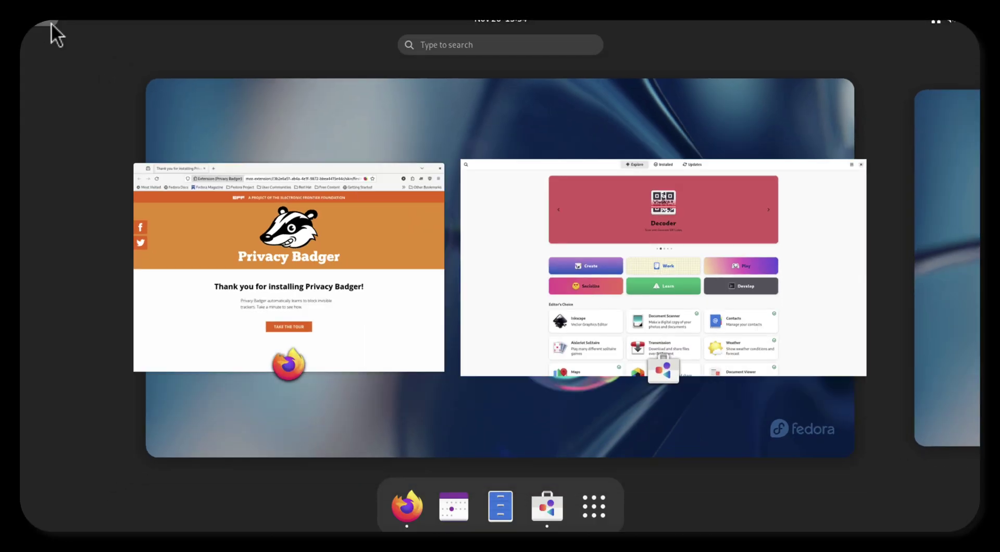
pyautogui.click(319, 302)
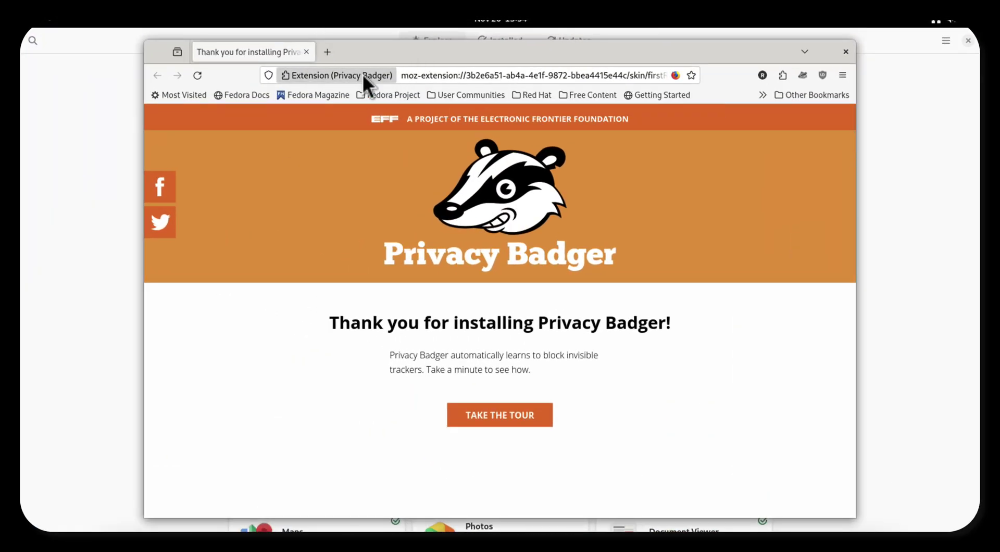
# Search the web for 'dnf5 install' in a new tab and open the ZDNet article.
pyautogui.click(331, 57)
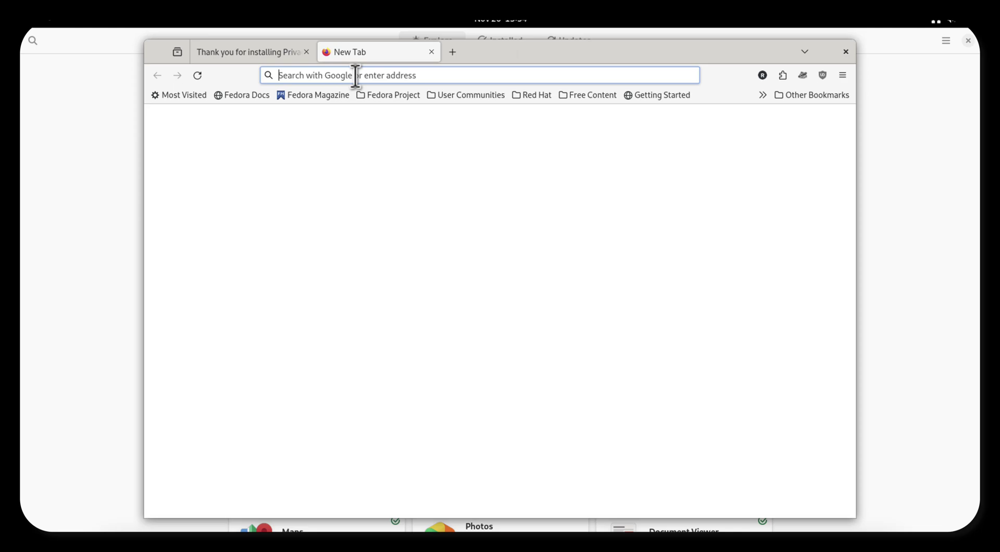
pyautogui.click(356, 76)
pyautogui.write('dnf')
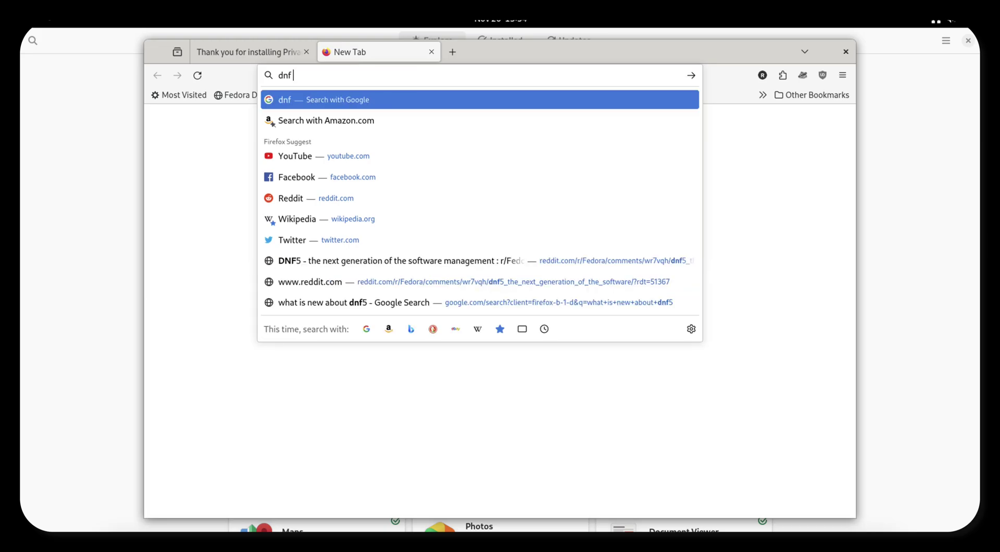
pyautogui.write('5 install')
pyautogui.press('Return')
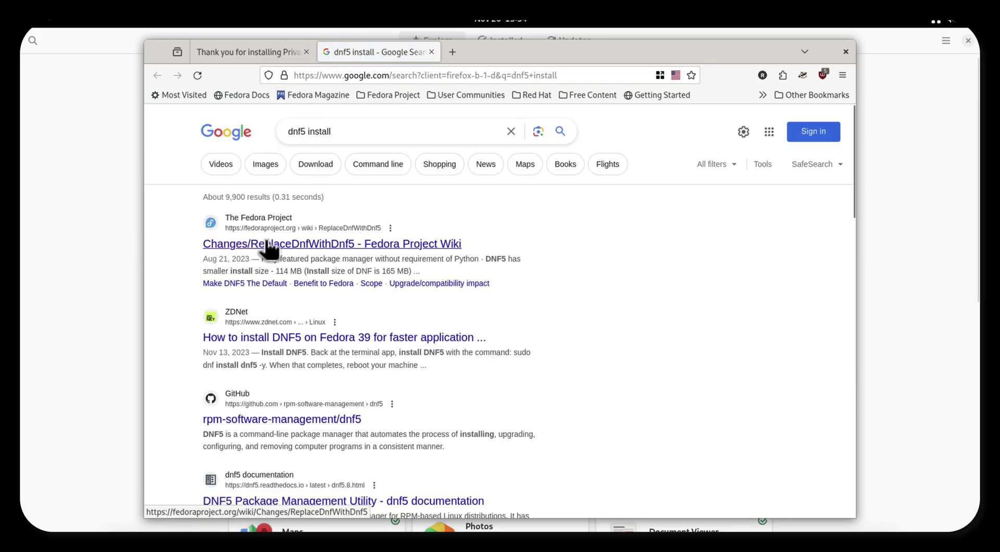
pyautogui.click(314, 341)
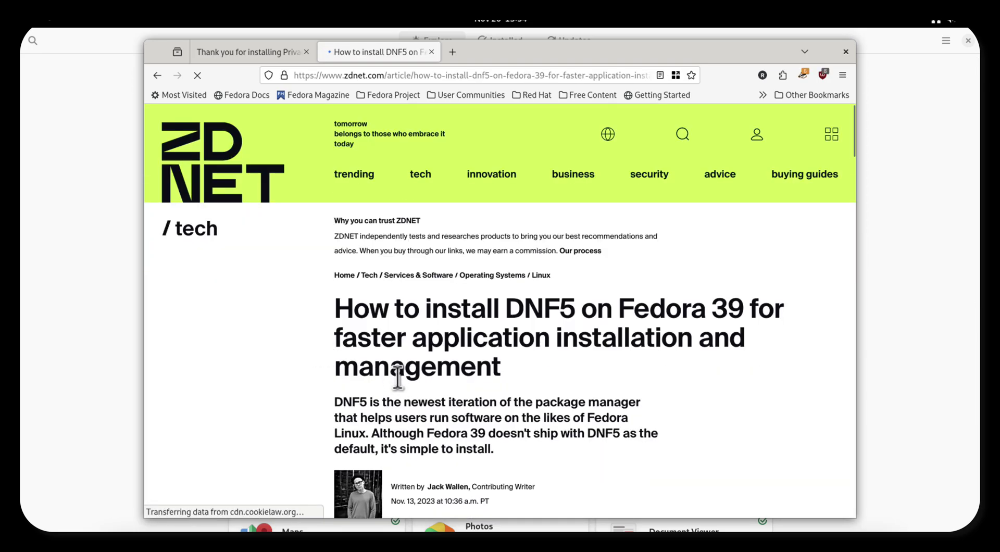
# Scroll to '2. Install DNF5' and select the 'sudo dnf install dnf5 -y' line.
pyautogui.scroll(-10, 403, 386)
pyautogui.scroll(10, 398, 380)
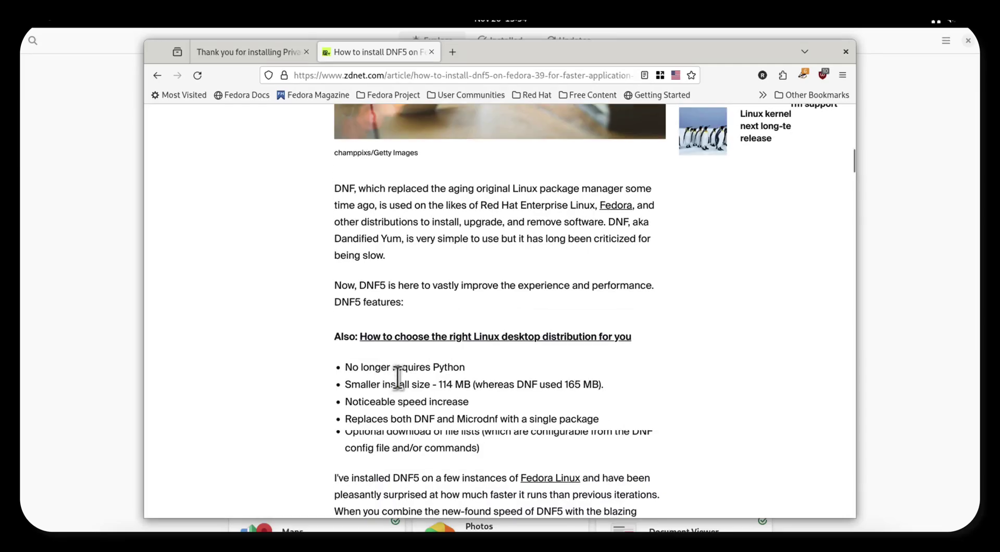
pyautogui.scroll(-14, 398, 379)
pyautogui.scroll(10, 398, 379)
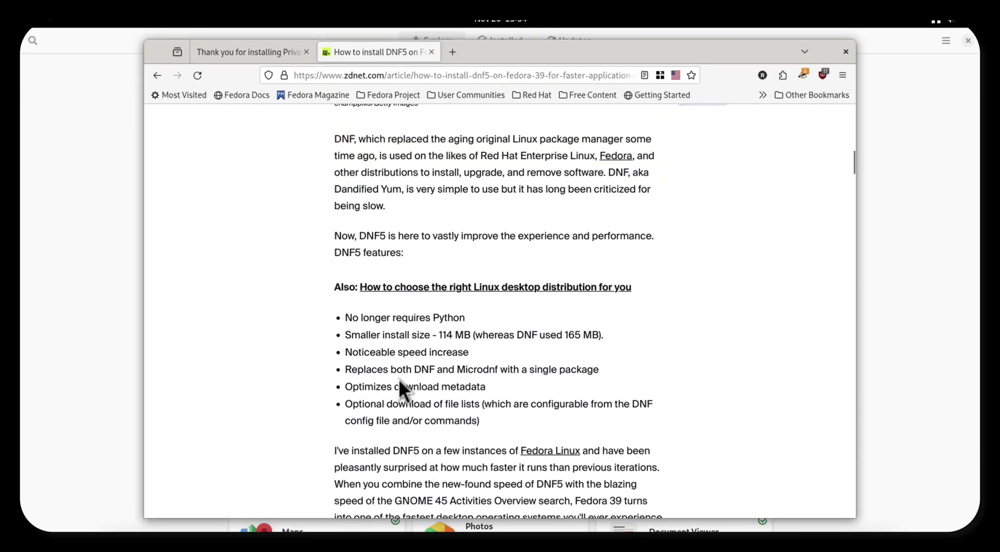
pyautogui.scroll(-15, 398, 378)
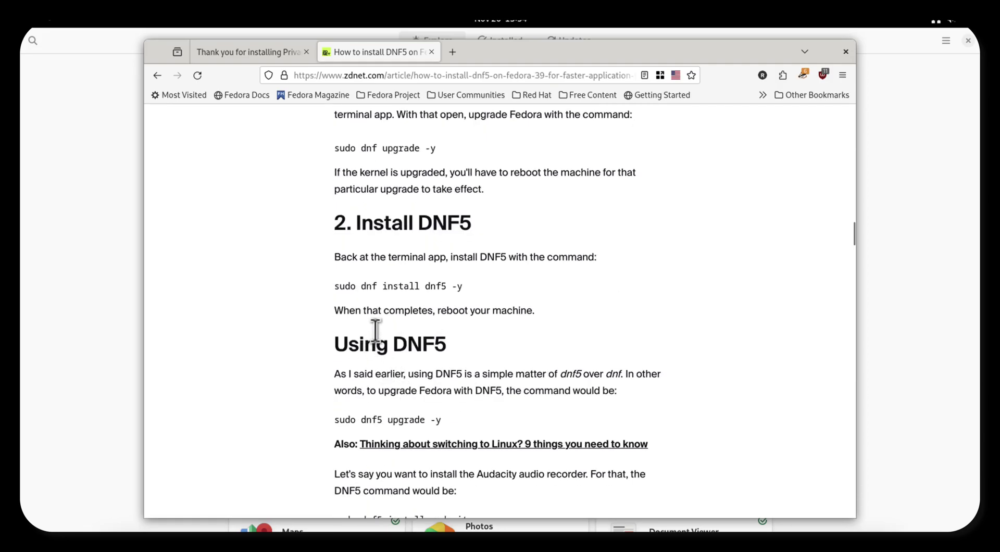
pyautogui.doubleClick(395, 286)
pyautogui.tripleClick(394, 286)
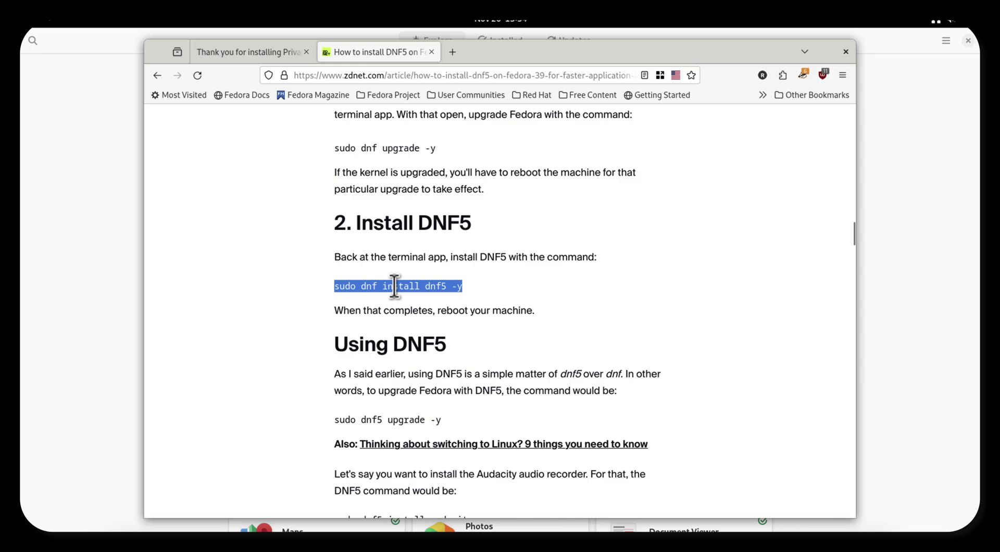
# Copy the command and run 'sudo dnf install dnf5 -y' in a new terminal with the sudo password.
pyautogui.rightClick(410, 287)
pyautogui.click(415, 303)
pyautogui.hotkey('ctrl', 'alt', 't')
pyautogui.hotkey('ctrl', 'shift', 'v')
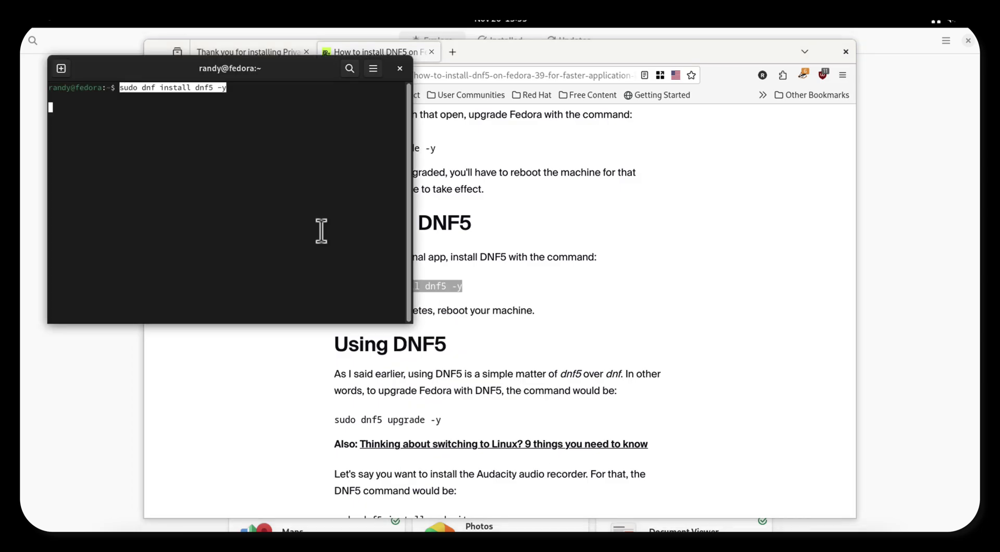
pyautogui.press('Return')
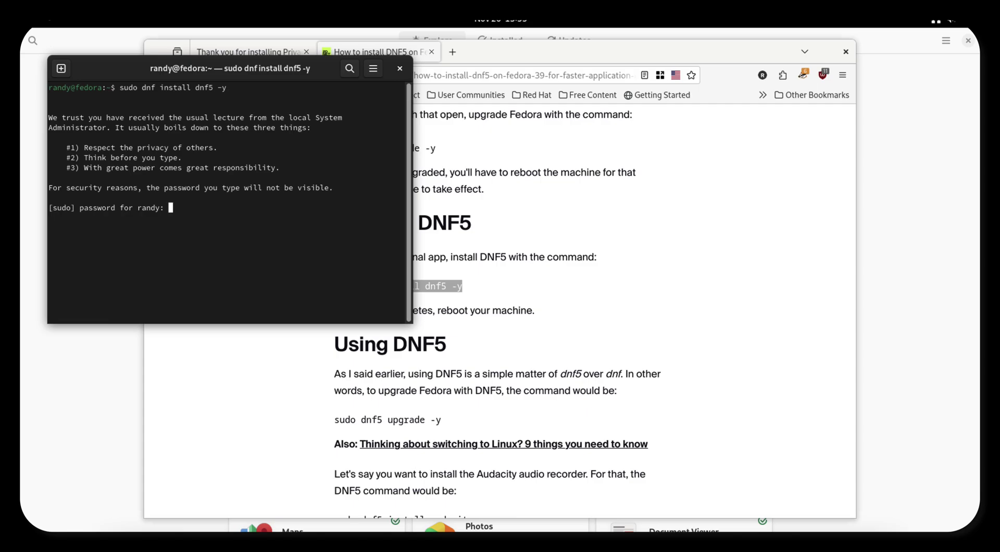
pyautogui.press('Return')
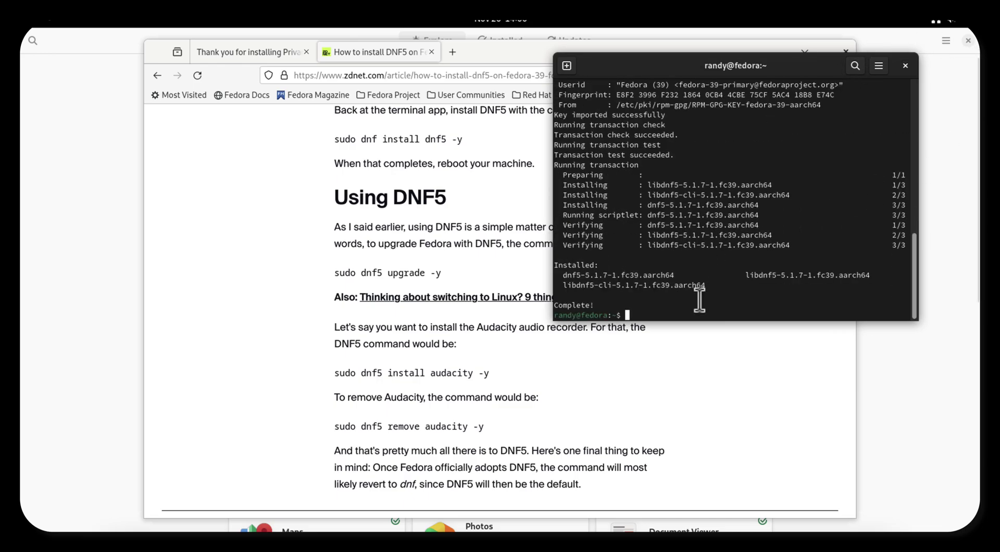
# Upgrade the system with 'sudo dnf5 upgrade -y', then install Audacity via dnf5, confirming with y.
pyautogui.write('sudo dnf5 upgrade -y')
pyautogui.press('Return')
pyautogui.press('Return')
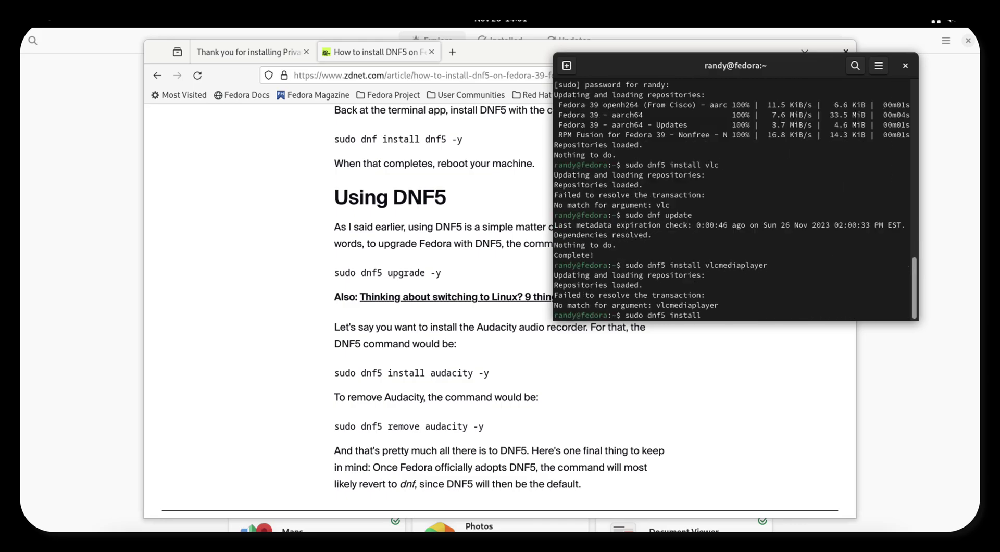
pyautogui.write('audacity')
pyautogui.press('Return')
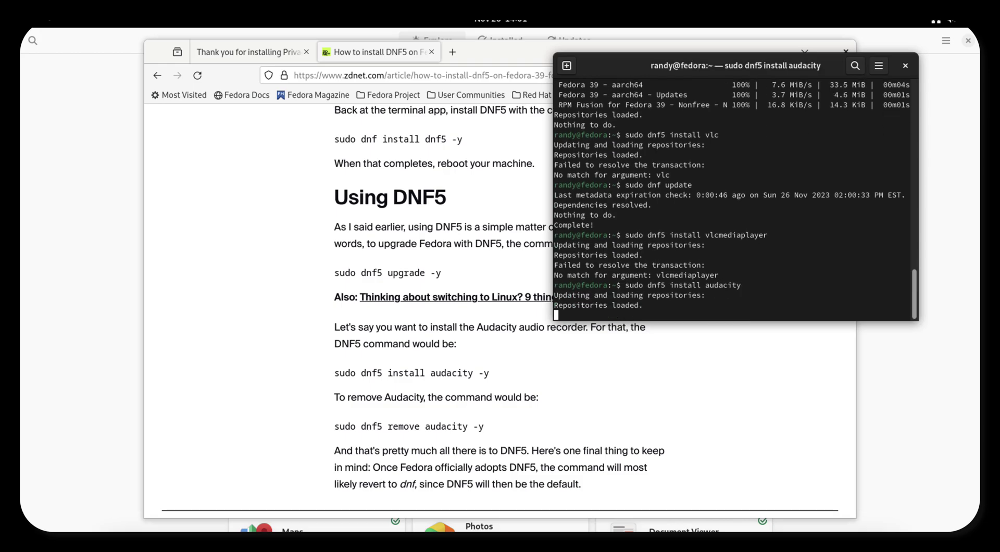
pyautogui.write('y')
pyautogui.press('Return')
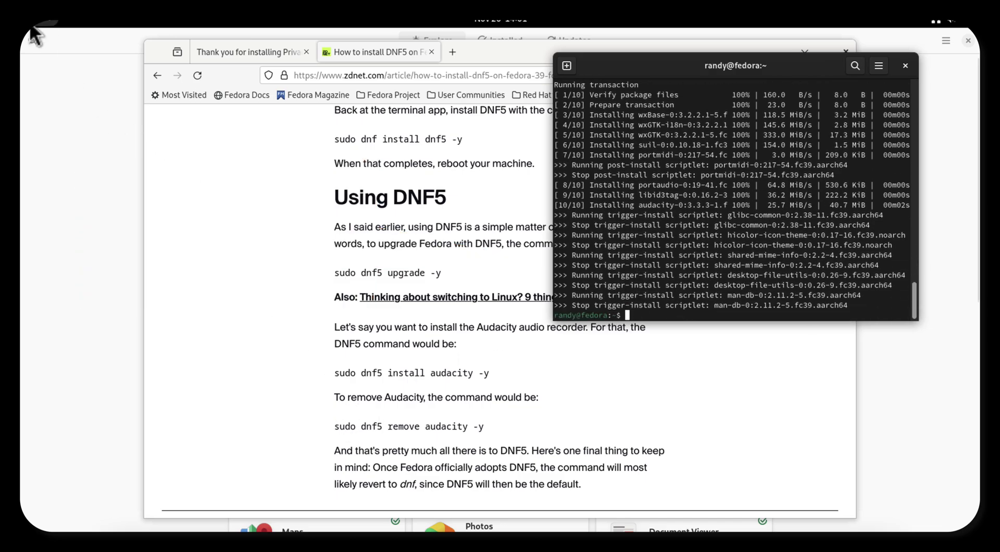
pyautogui.moveTo(3, 3)
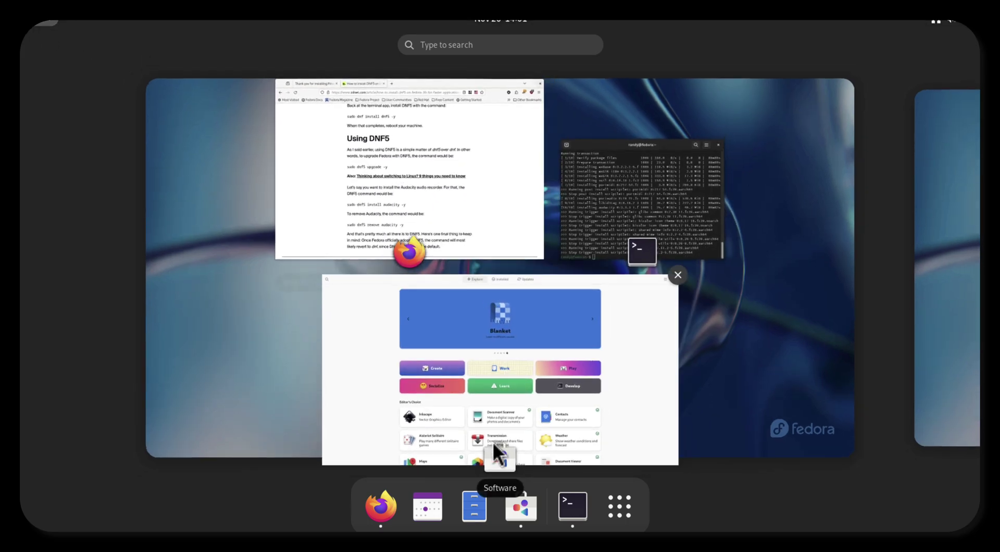
pyautogui.click(619, 506)
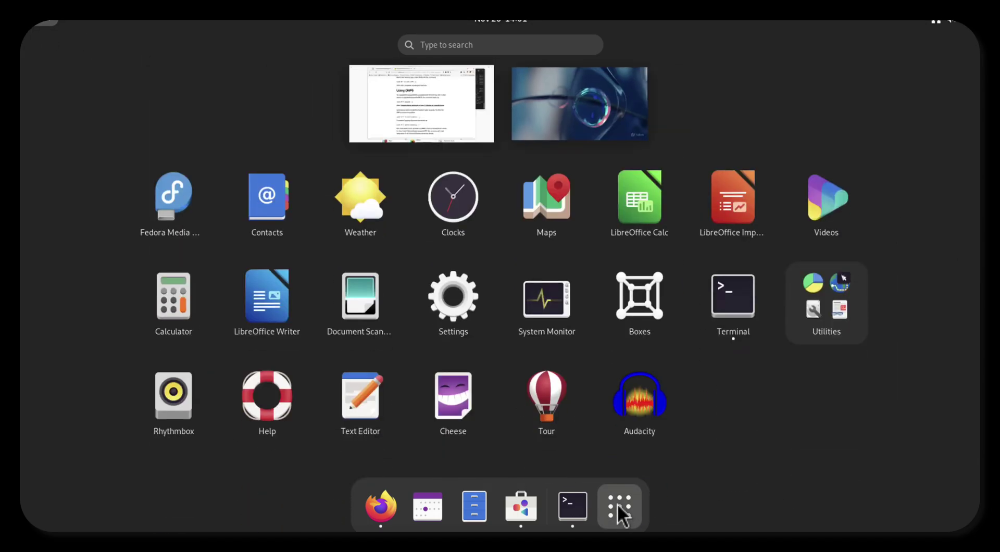
pyautogui.click(619, 397)
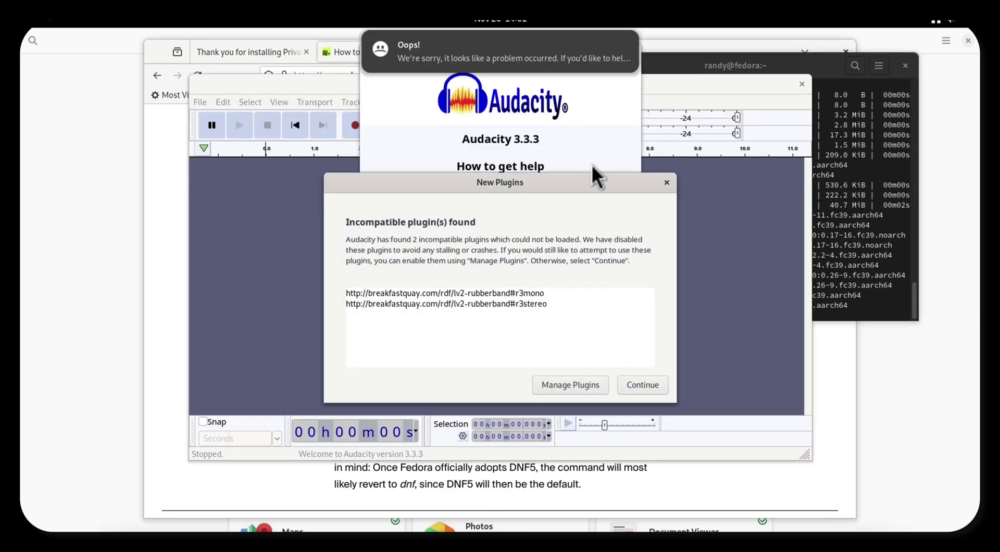
pyautogui.moveTo(561, 36)
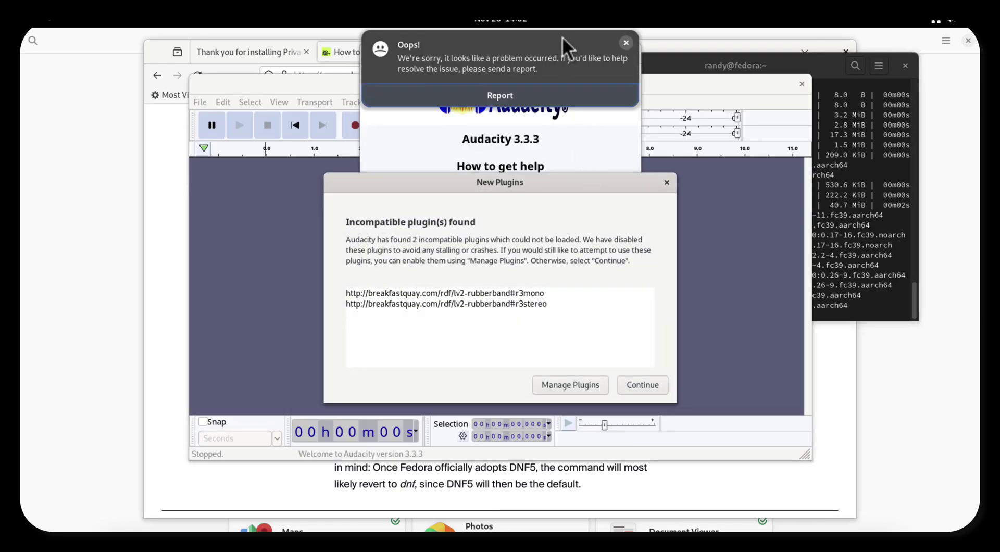
pyautogui.click(622, 47)
pyautogui.click(606, 54)
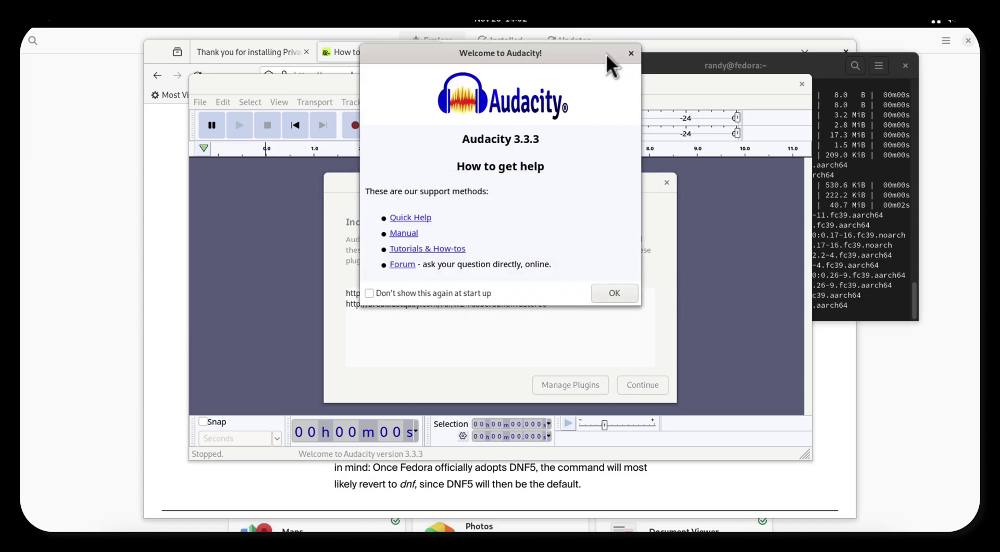
pyautogui.click(631, 54)
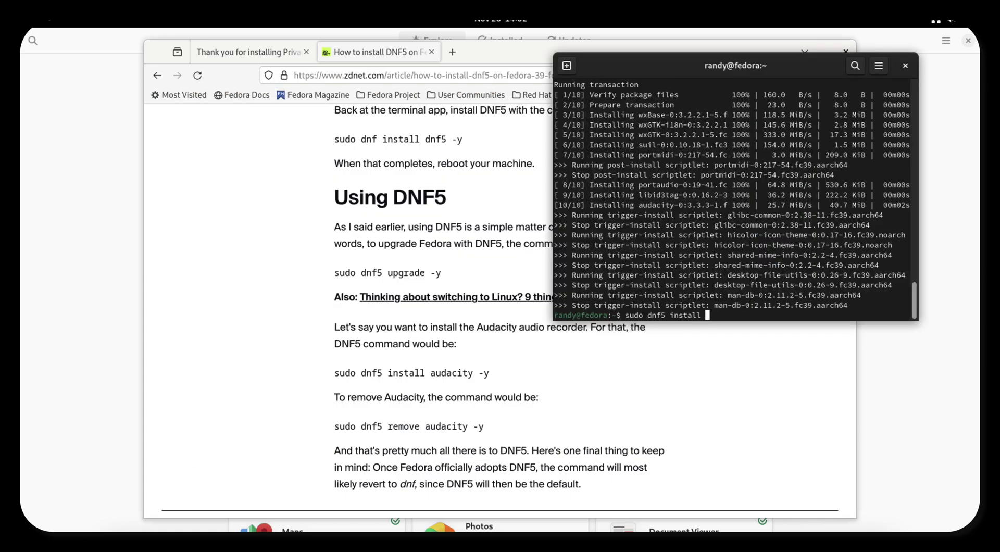
# Install GIMP 2.10.36 and its 26 dependencies with 'sudo dnf5 install gimp', confirming with y.
pyautogui.write('gimp')
pyautogui.press('Return')
pyautogui.write('y')
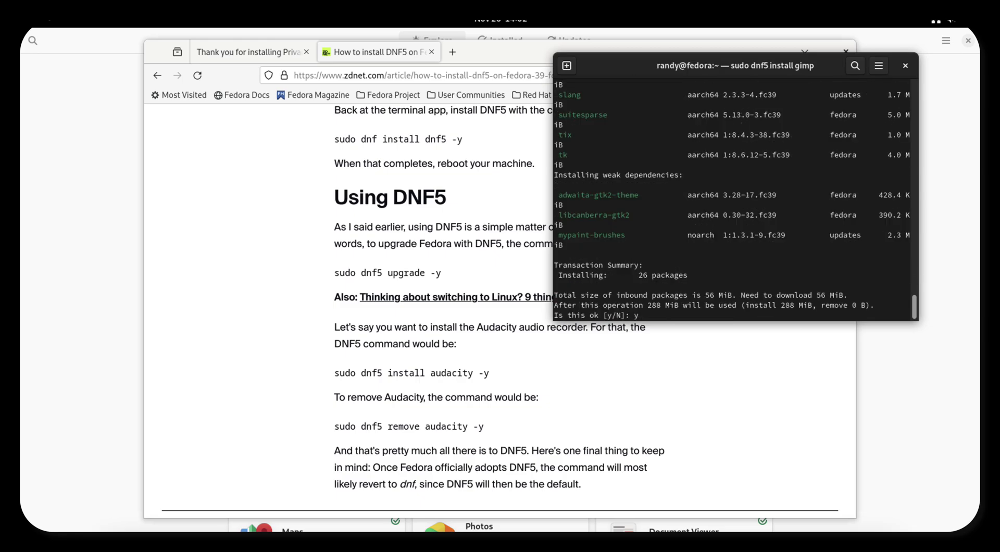
pyautogui.press('Return')
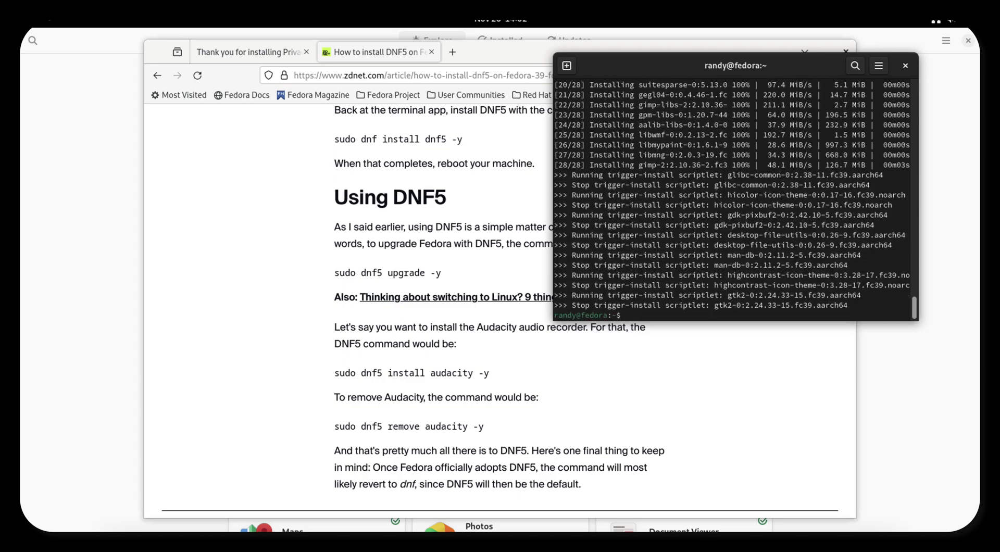
pyautogui.click(42, 18)
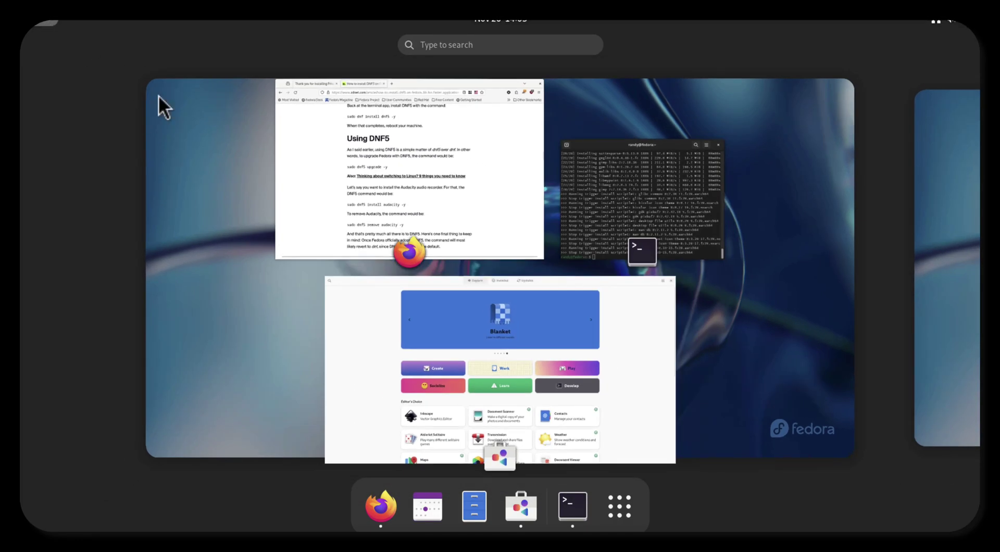
pyautogui.click(617, 517)
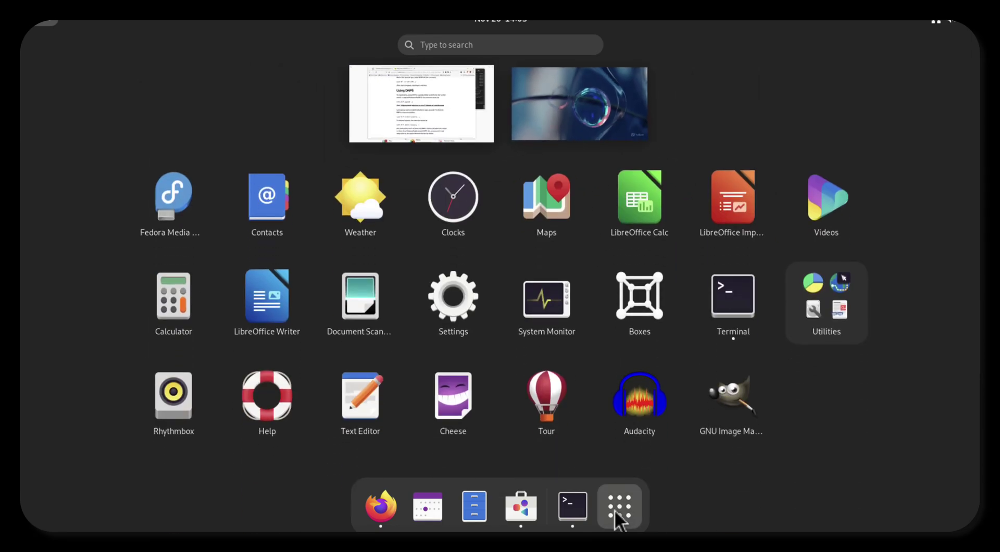
pyautogui.click(714, 395)
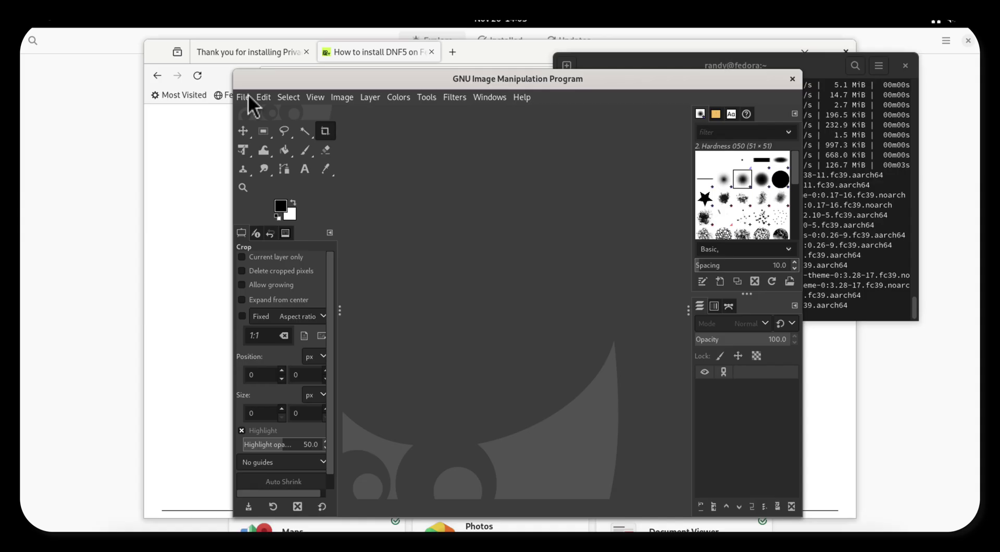
pyautogui.click(248, 96)
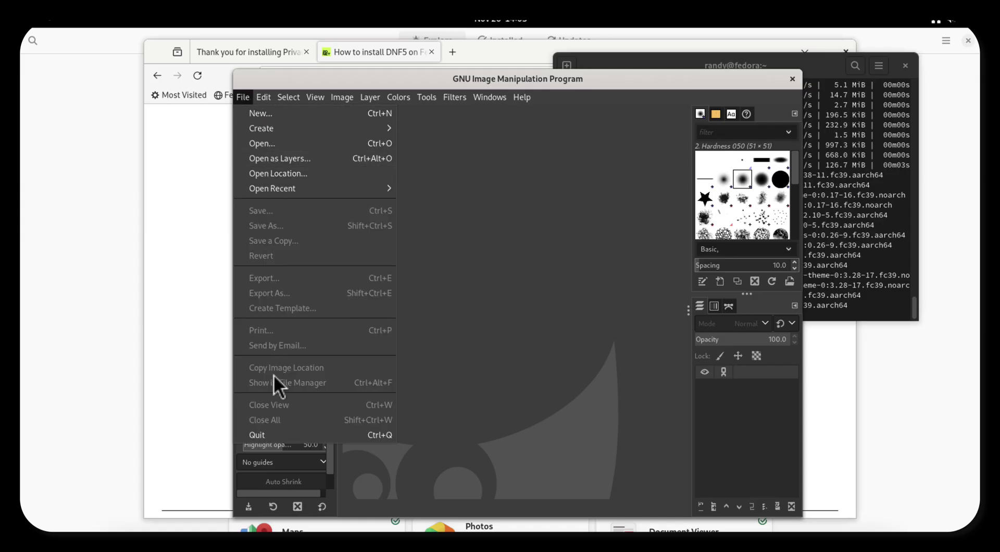
pyautogui.click(282, 438)
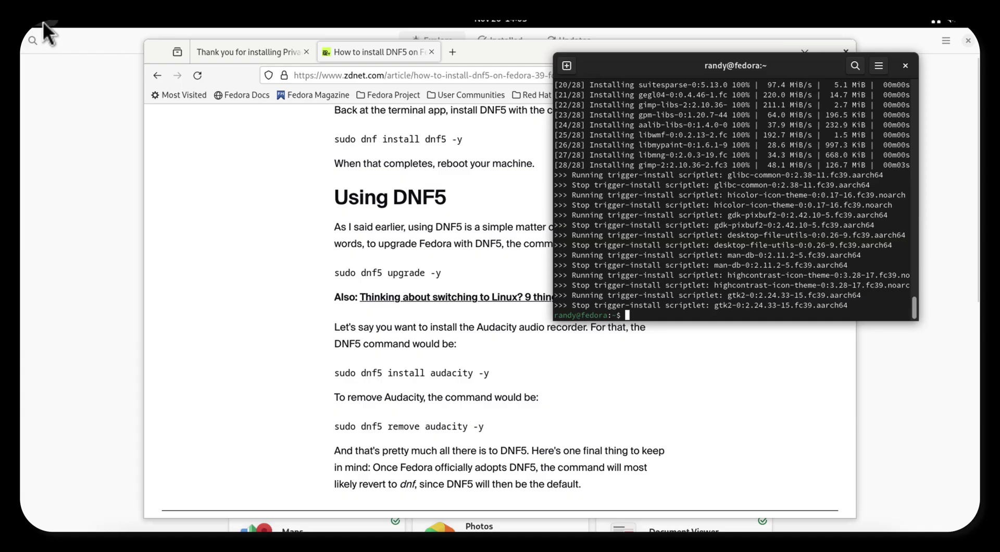
# Launch System Monitor from the app grid, centre its window, and show its Resources page.
pyautogui.moveTo(43, 21)
pyautogui.click(620, 506)
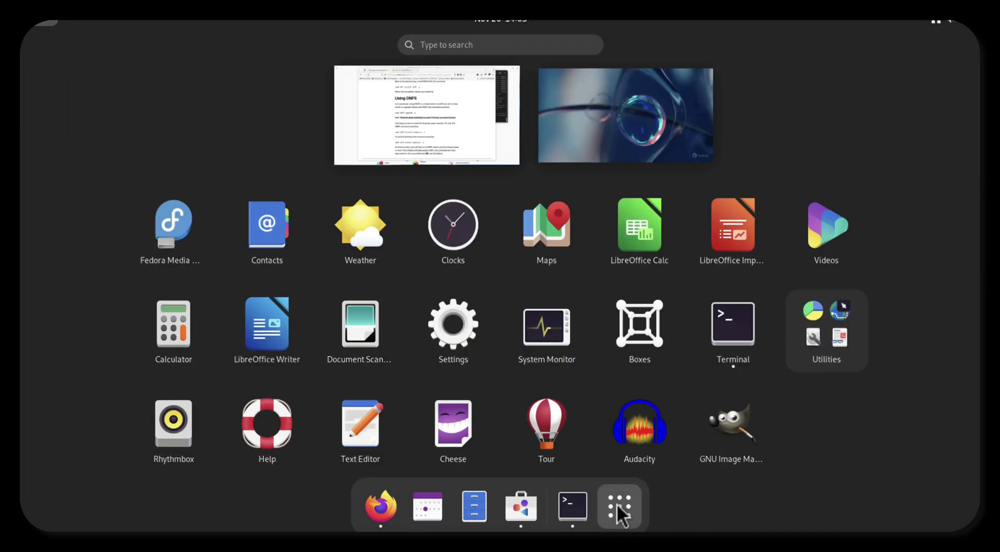
pyautogui.click(557, 328)
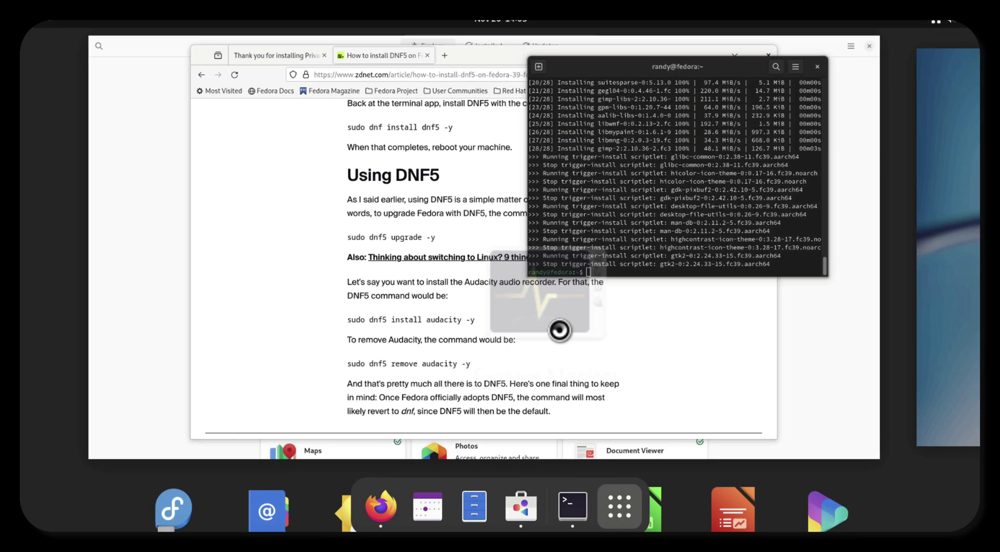
pyautogui.moveTo(271, 64); pyautogui.dragTo(511, 112)
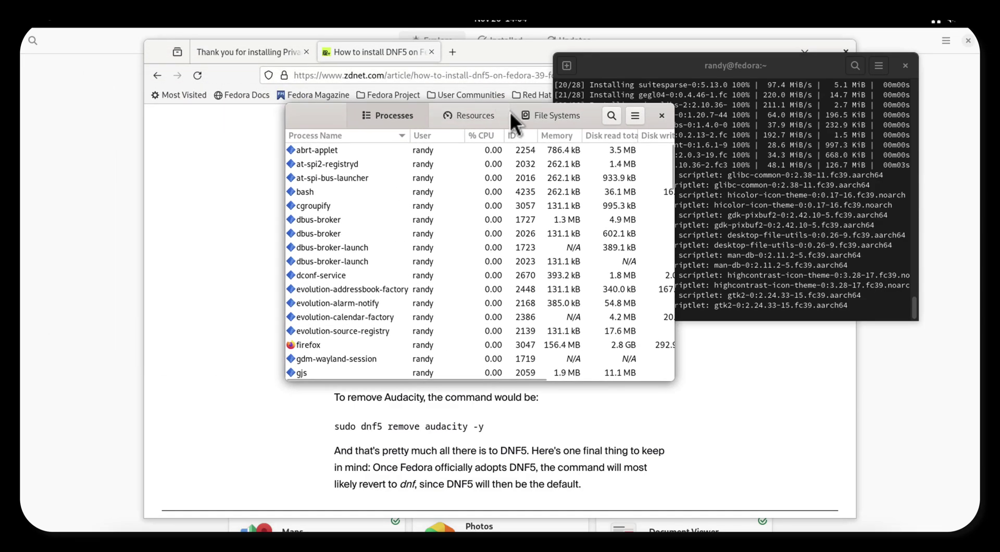
pyautogui.click(482, 120)
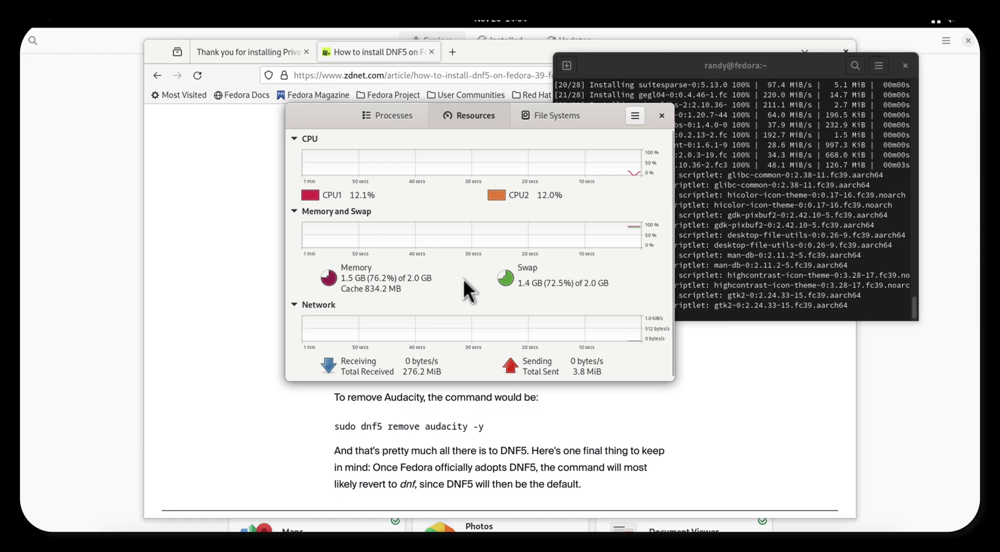